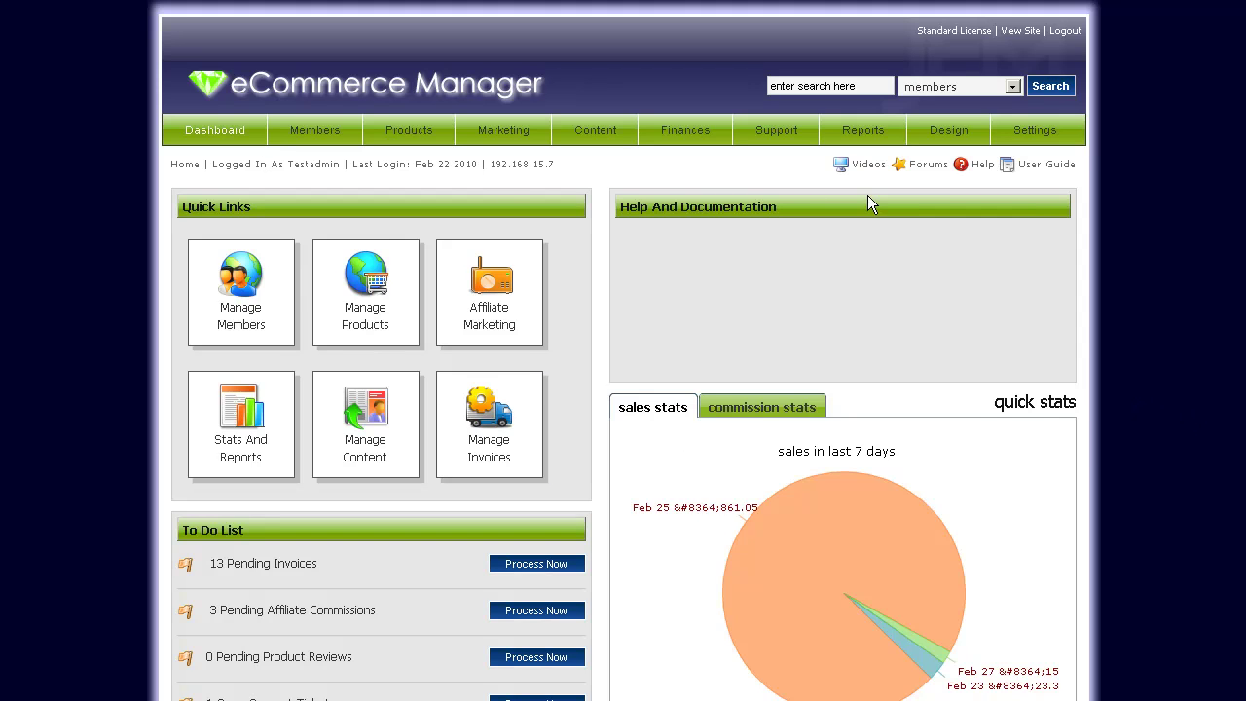
Open the Default Affiliate Program group from the affiliate groups list for editing
{"action": "mouse_move", "coordinate": [1050, 136]}
{"action": "mouse_move", "coordinate": [314, 139]}
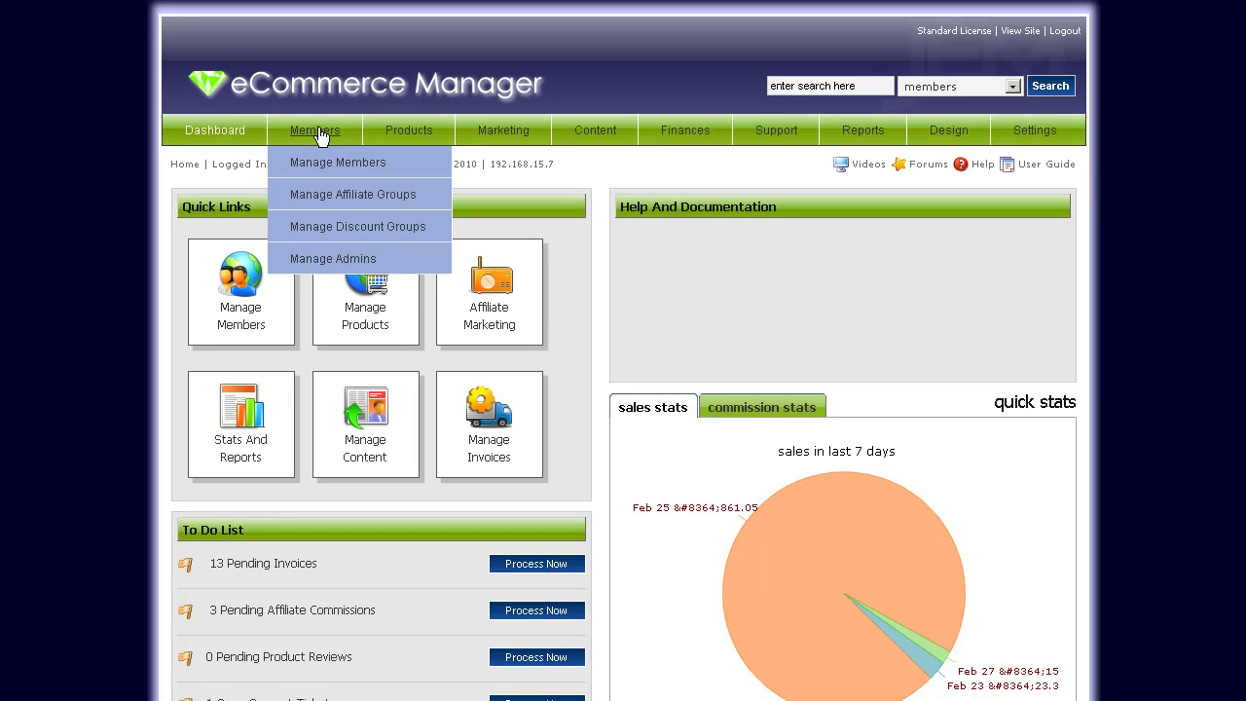
{"action": "left_click", "coordinate": [325, 199]}
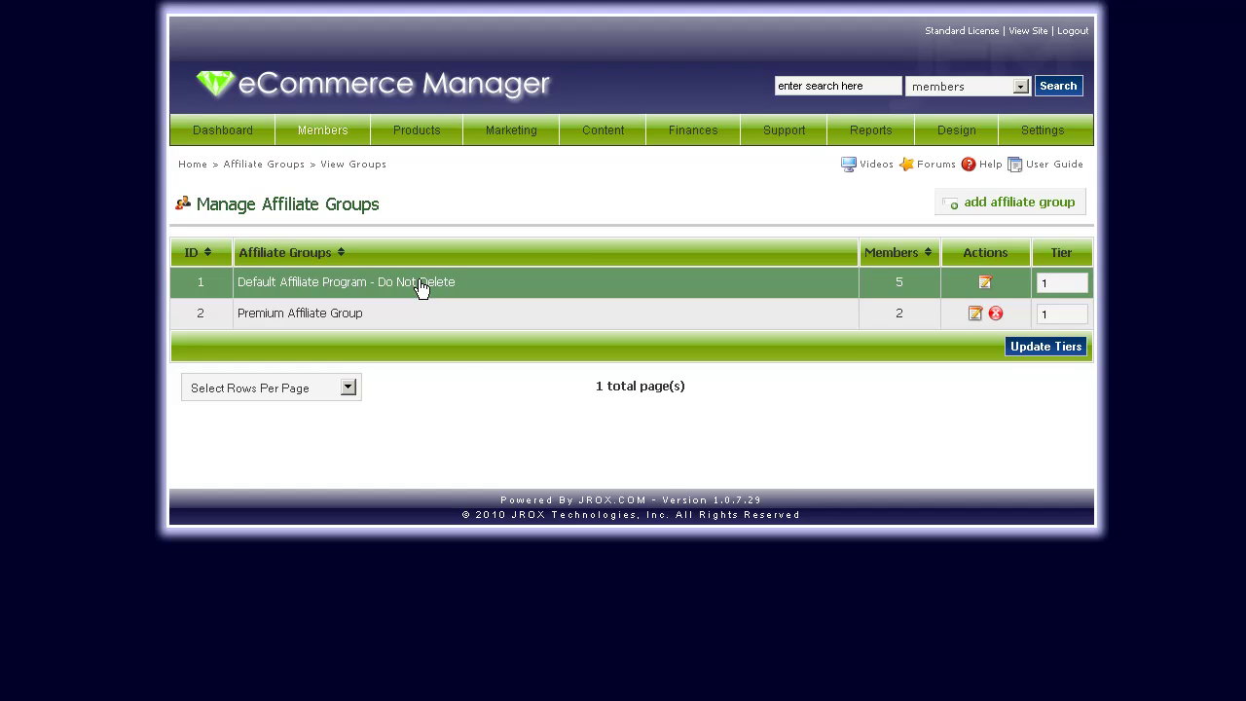
{"action": "left_click", "coordinate": [421, 283]}
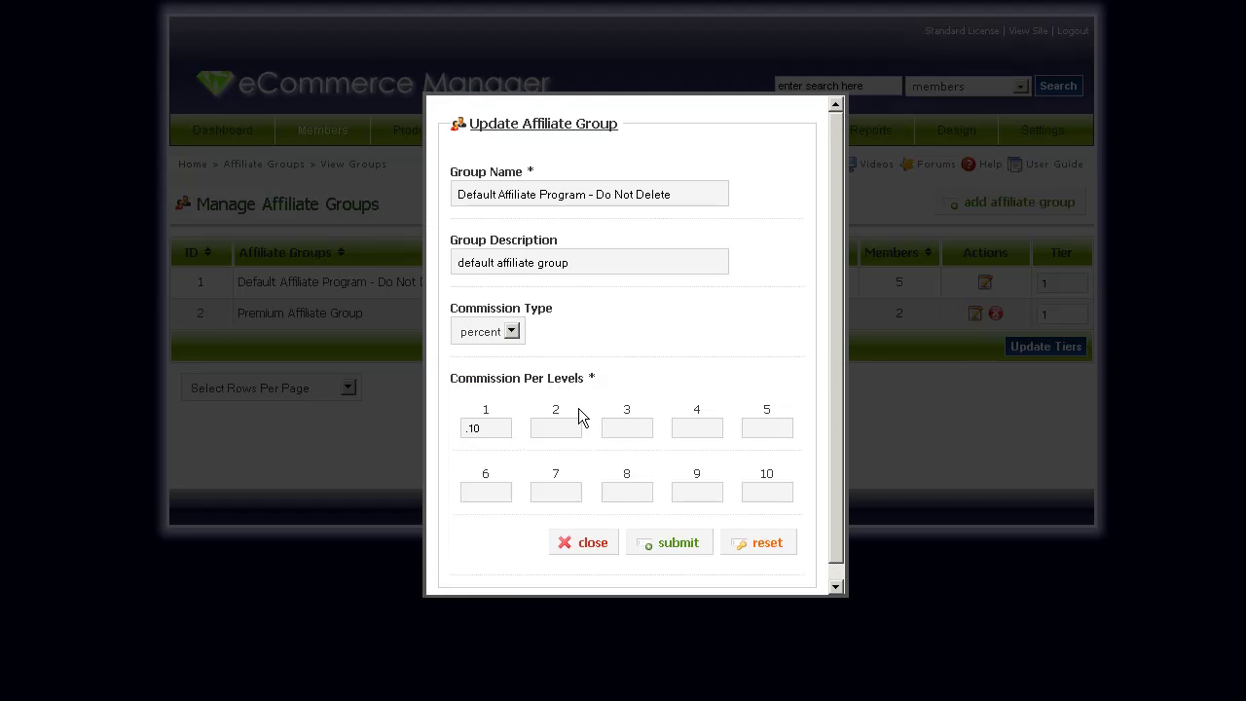
Review the group's level 1 commission and the available commission type options
{"action": "left_click_drag", "start_coordinate": [491, 428], "coordinate": [331, 427]}
{"action": "left_click", "coordinate": [558, 433]}
{"action": "left_click_drag", "start_coordinate": [490, 428], "coordinate": [417, 429]}
{"action": "left_click", "coordinate": [514, 337]}
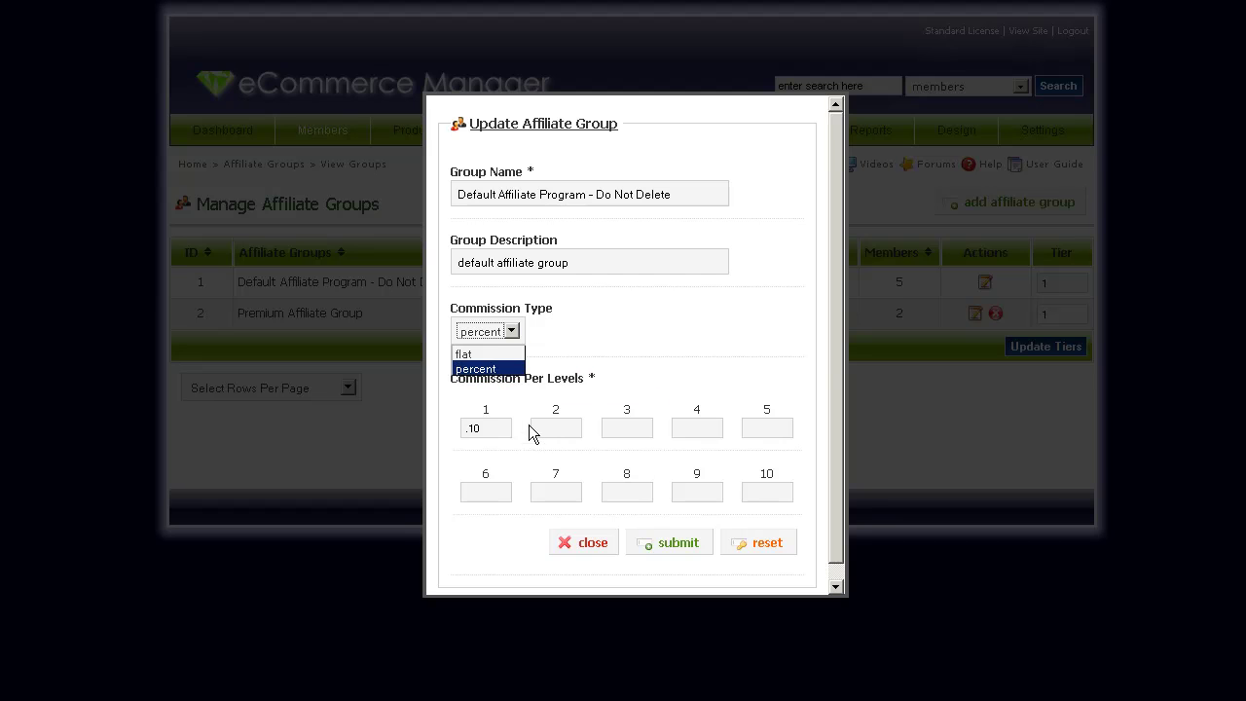
{"action": "left_click", "coordinate": [668, 351]}
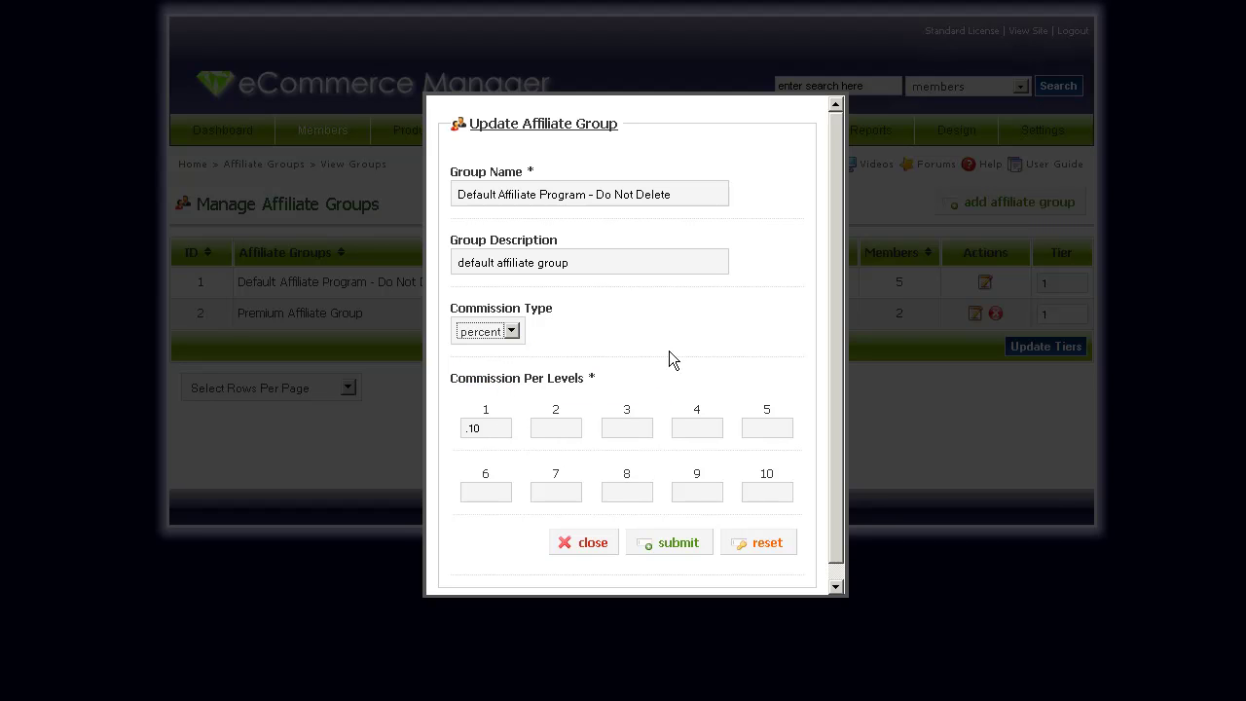
Set the default affiliate group's commission to .05 for level 2 and .02 for level 3
{"action": "left_click", "coordinate": [548, 429]}
{"action": "type", "text": ".05"}
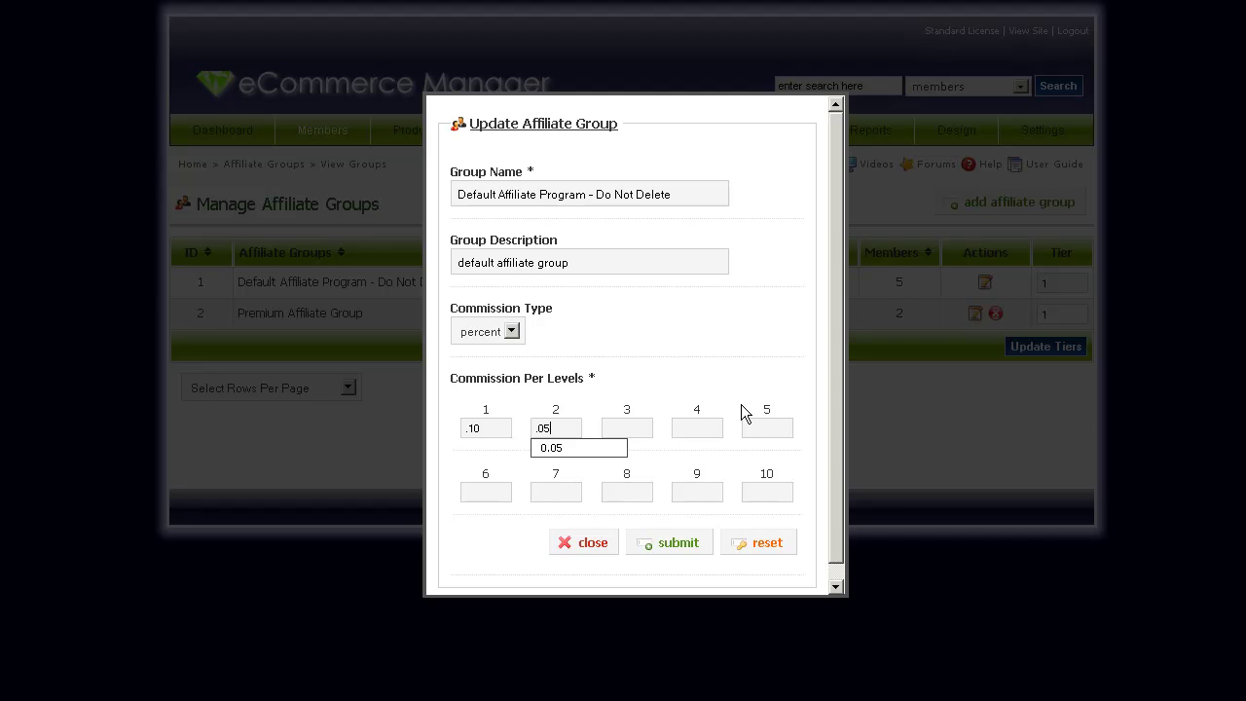
{"action": "left_click", "coordinate": [639, 429]}
{"action": "type", "text": "0.2"}
{"action": "key", "text": "BackSpace"}
{"action": "key", "text": "BackSpace"}
{"action": "key", "text": "BackSpace"}
{"action": "type", "text": ".02"}
Set the commission for levels 4 through 8 to .01, submit the default affiliate group's changes and close the form
{"action": "left_click", "coordinate": [692, 421]}
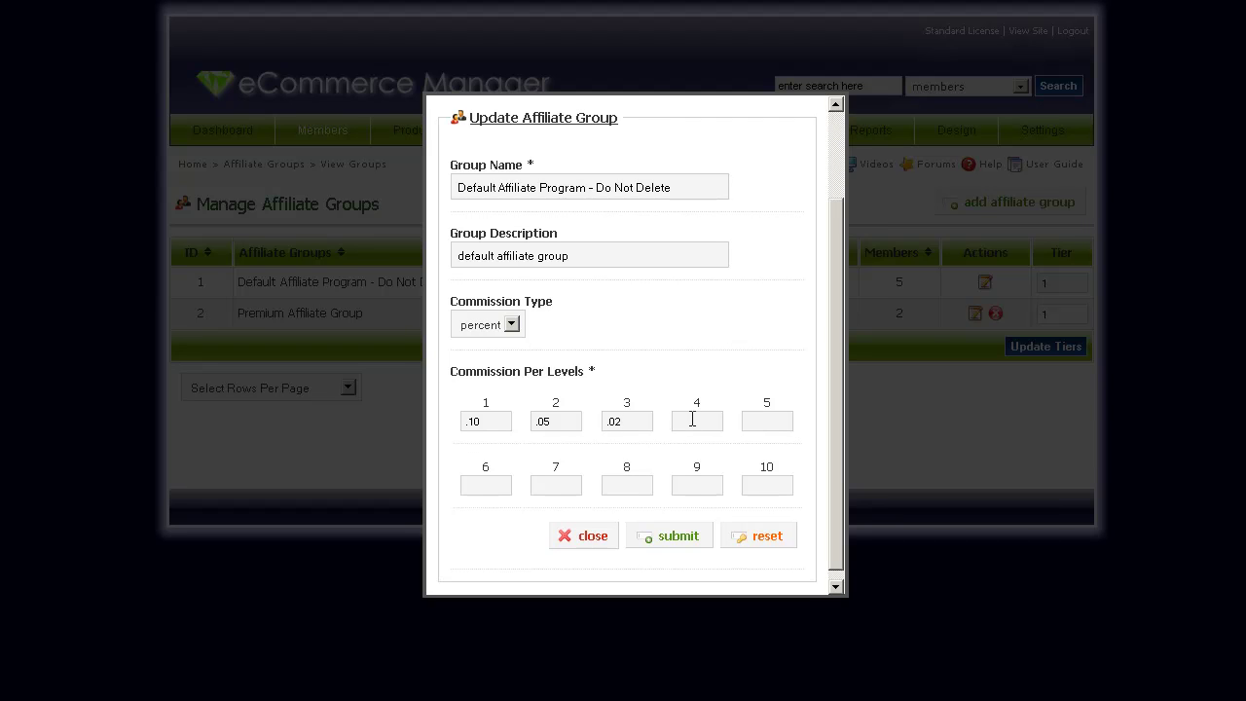
{"action": "type", "text": ".01"}
{"action": "left_click", "coordinate": [759, 419]}
{"action": "type", "text": ".01"}
{"action": "key", "text": "Tab"}
{"action": "type", "text": ".01"}
{"action": "left_click", "coordinate": [576, 492]}
{"action": "type", "text": ".01"}
{"action": "left_click", "coordinate": [637, 487]}
{"action": "type", "text": ".0"}
{"action": "left_click", "coordinate": [682, 537]}
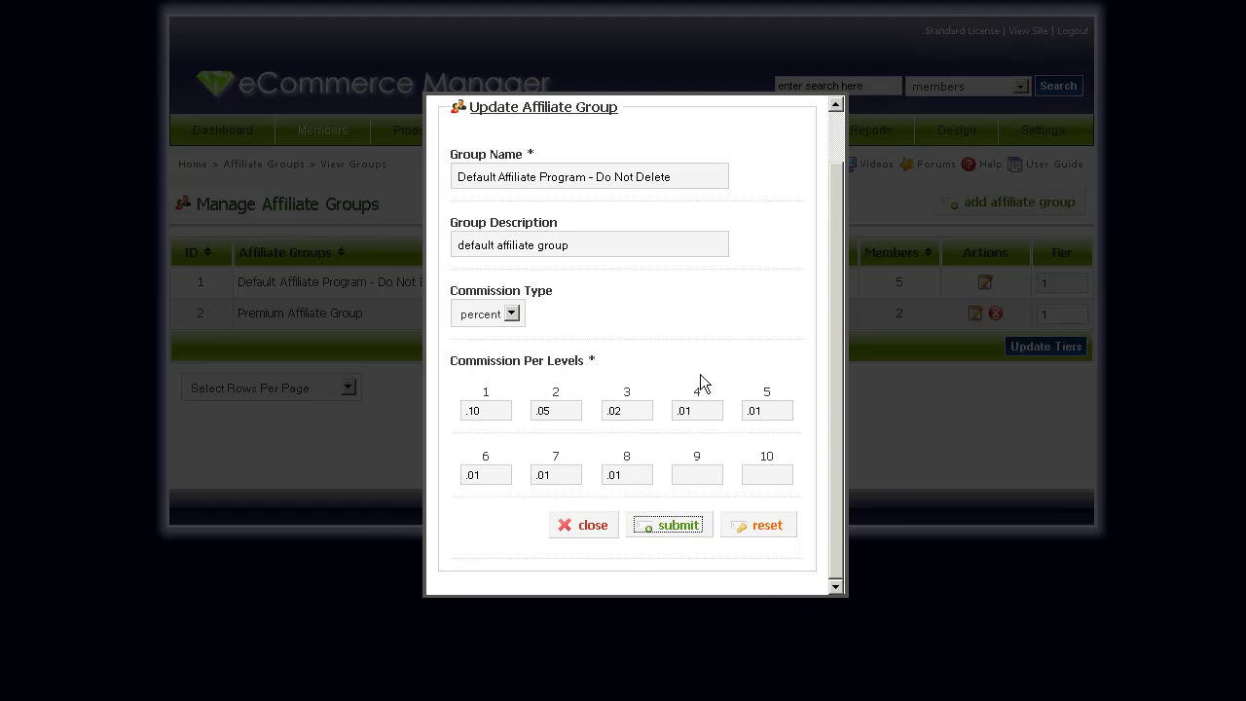
{"action": "left_click", "coordinate": [580, 531]}
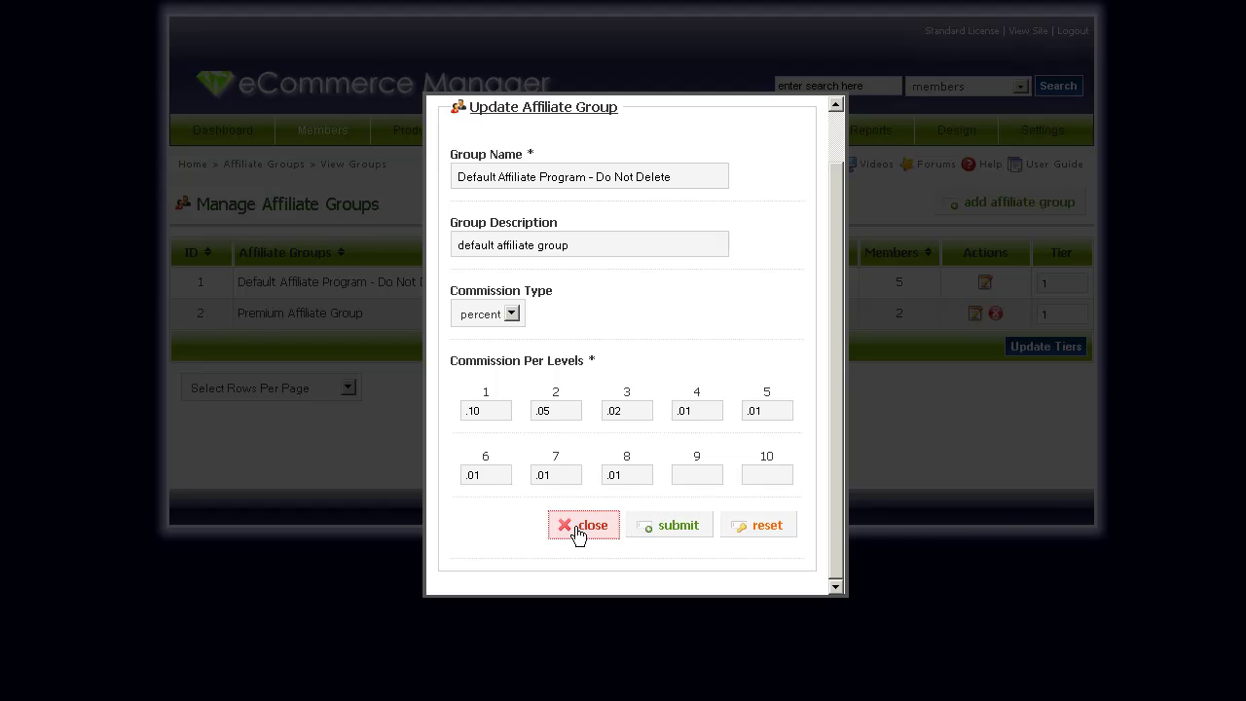
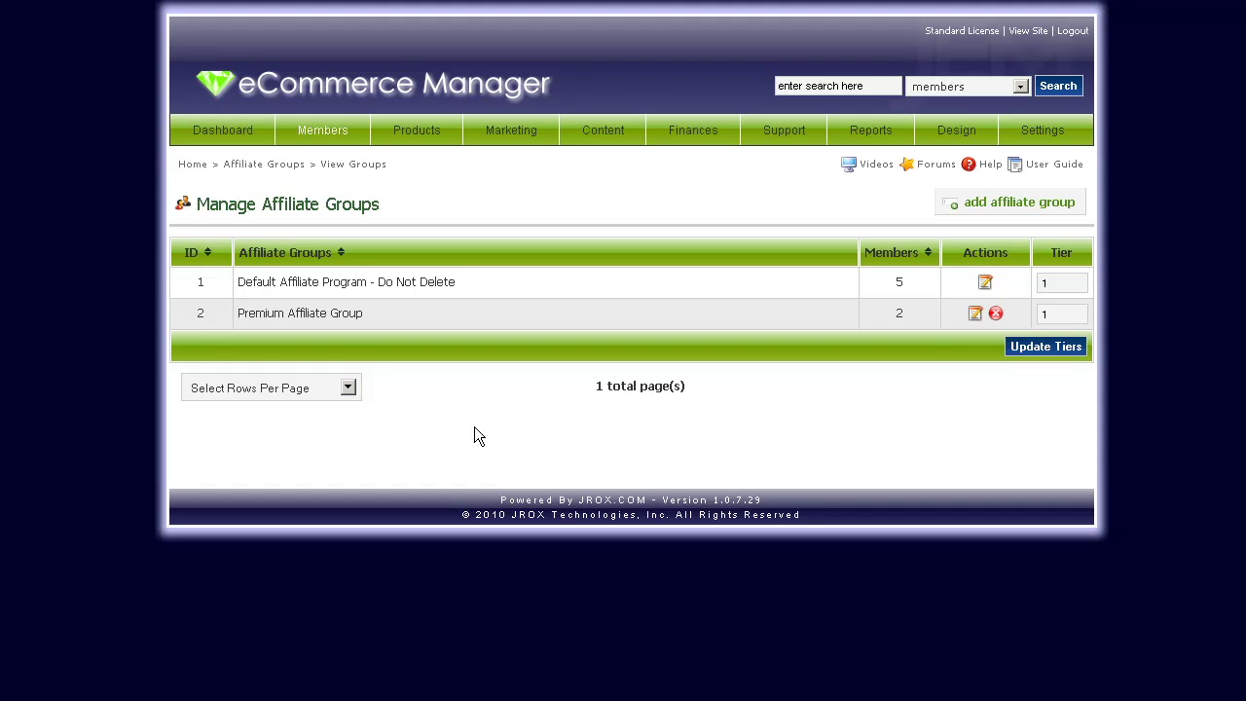
Open the Premium Affiliate Group, check its level 1 commission and close it without changes
{"action": "left_click", "coordinate": [308, 325]}
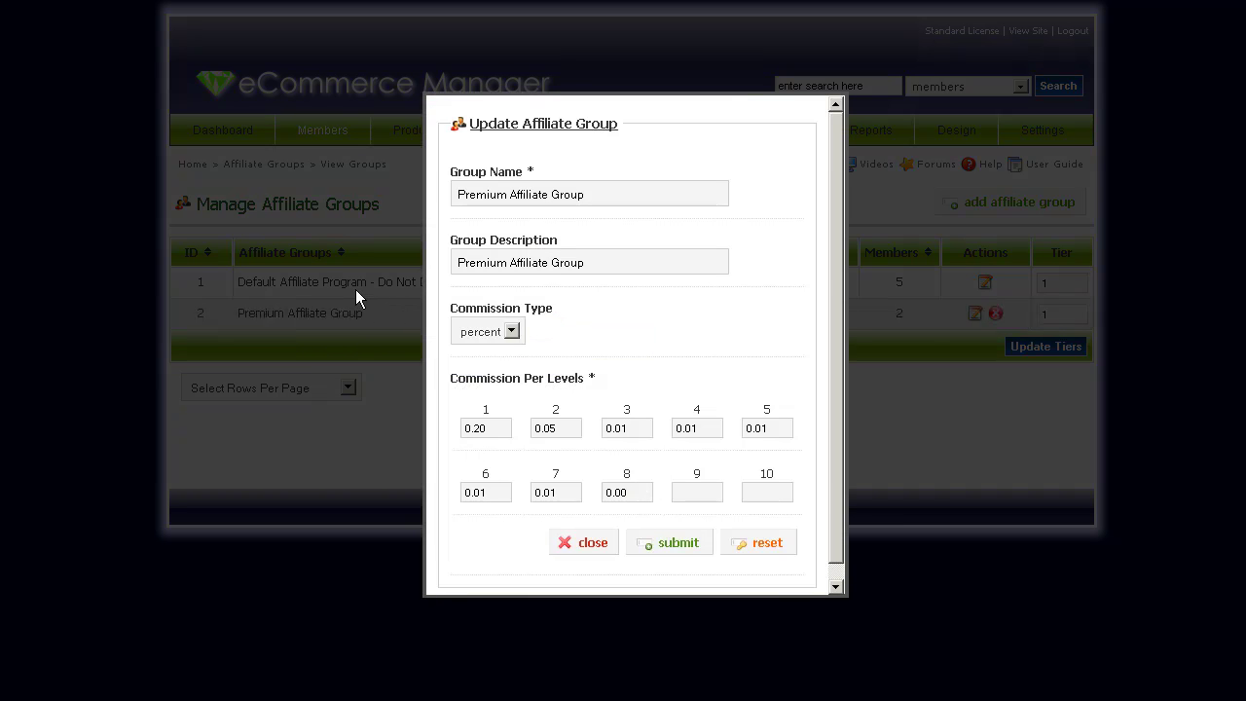
{"action": "double_click", "coordinate": [504, 433]}
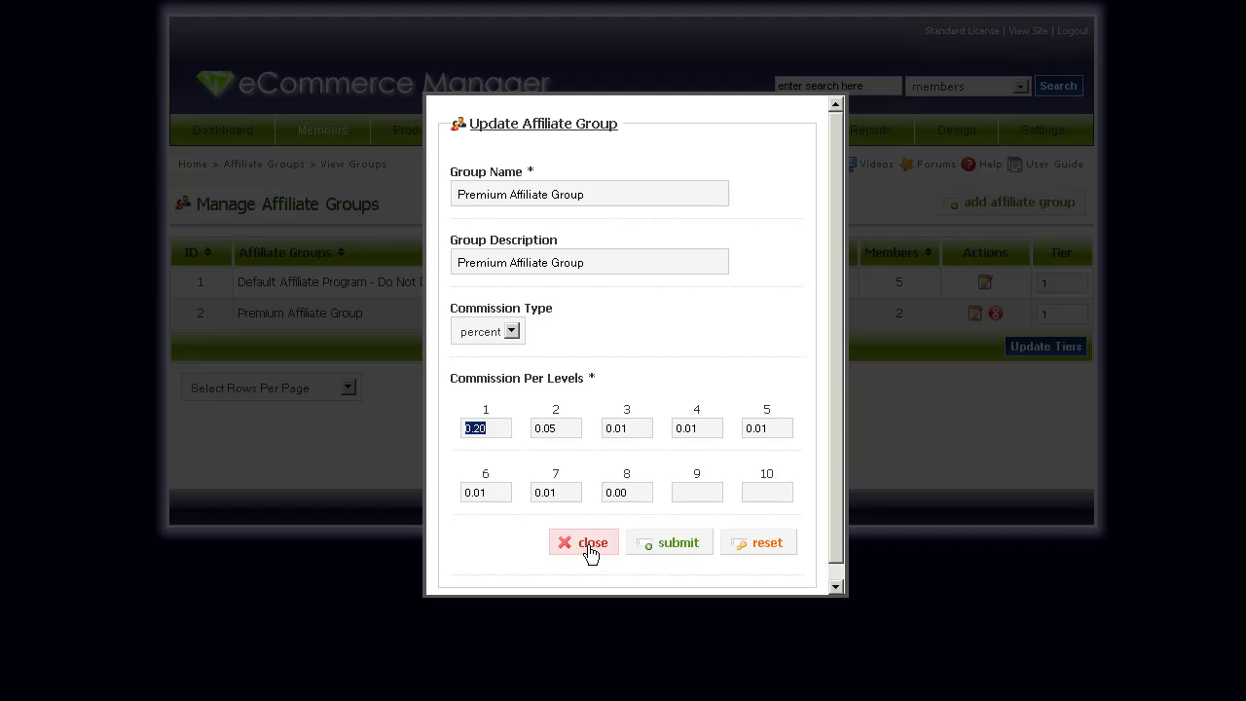
{"action": "left_click", "coordinate": [491, 428]}
{"action": "left_click", "coordinate": [736, 362]}
{"action": "left_click", "coordinate": [592, 541]}
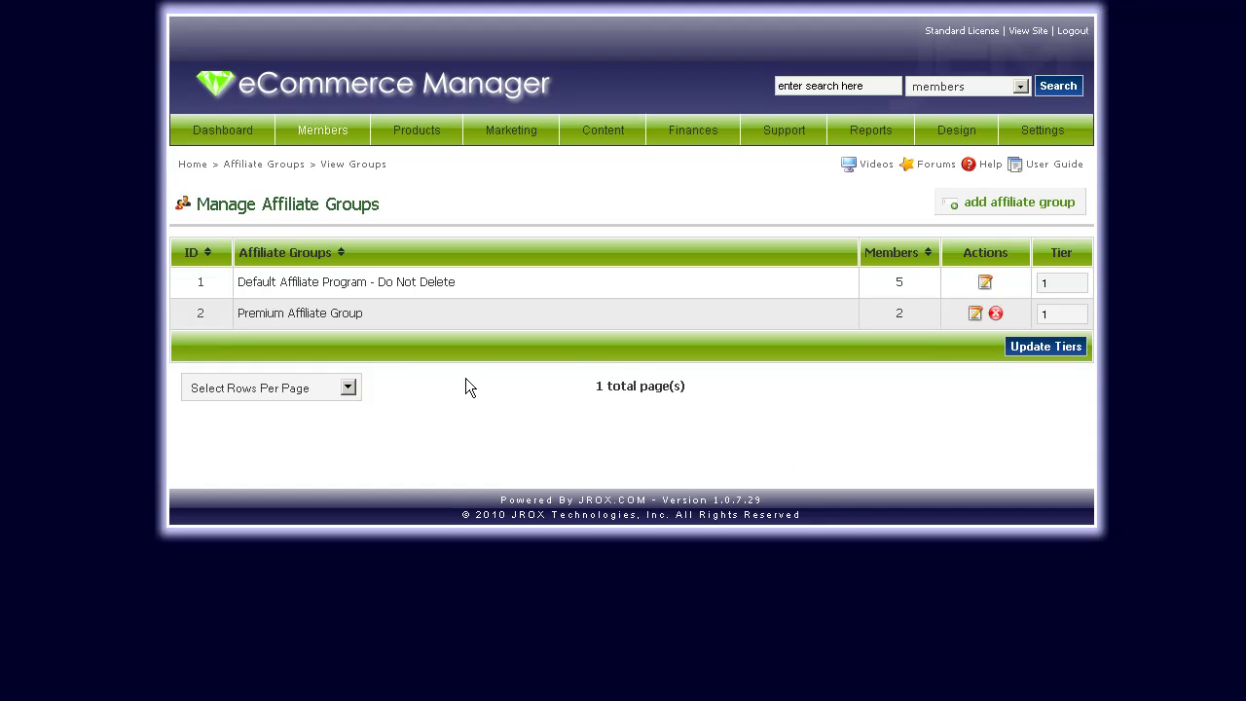
Open the sixth member in the members list and check the affiliate group choices in its group settings
{"action": "mouse_move", "coordinate": [345, 137]}
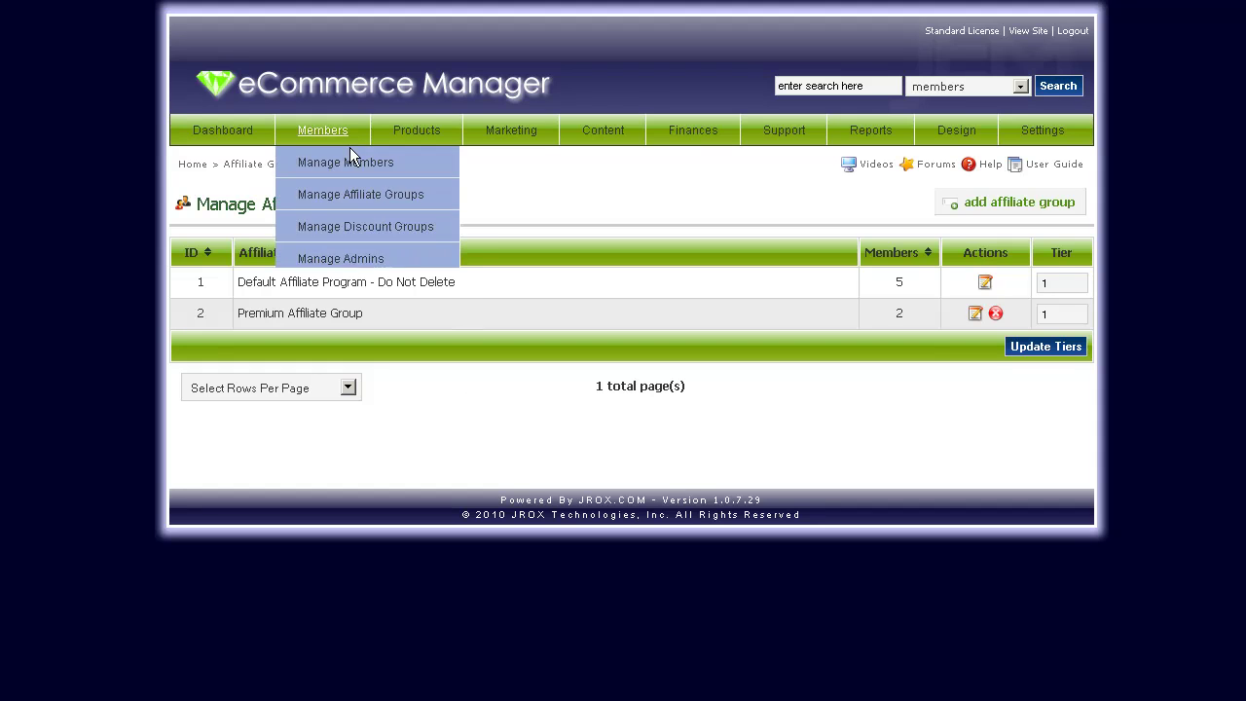
{"action": "mouse_move", "coordinate": [327, 164]}
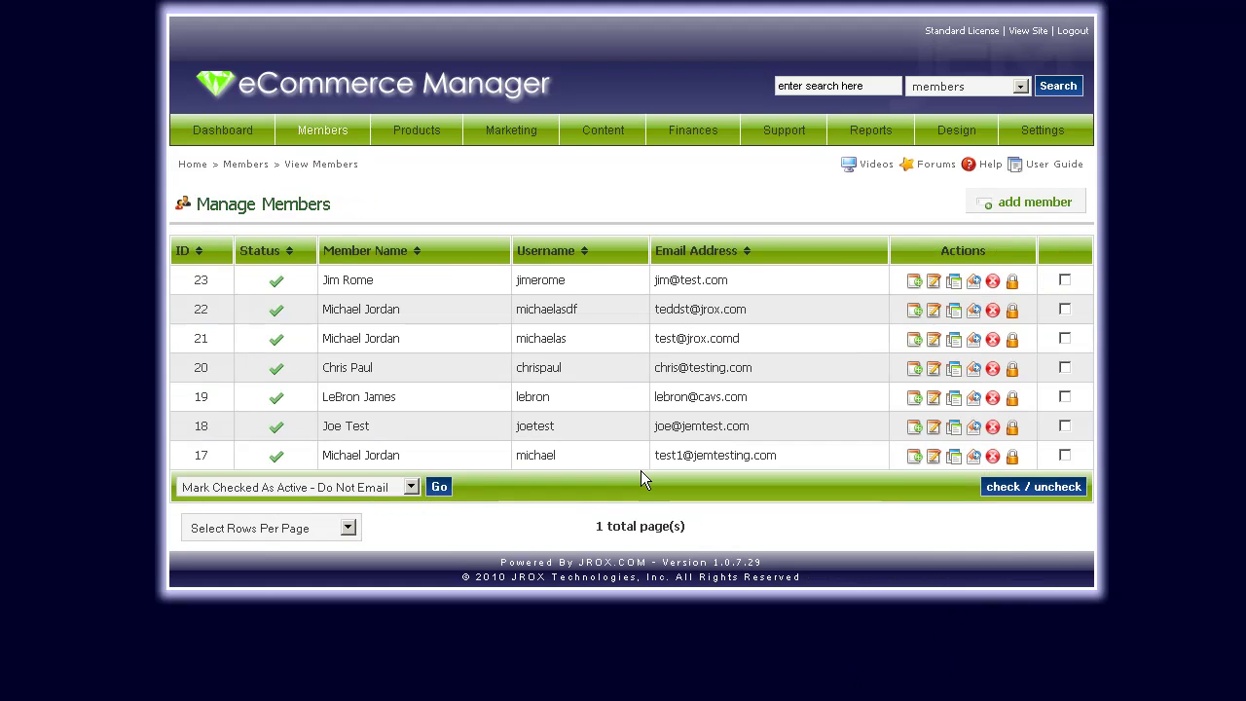
{"action": "left_click", "coordinate": [710, 425]}
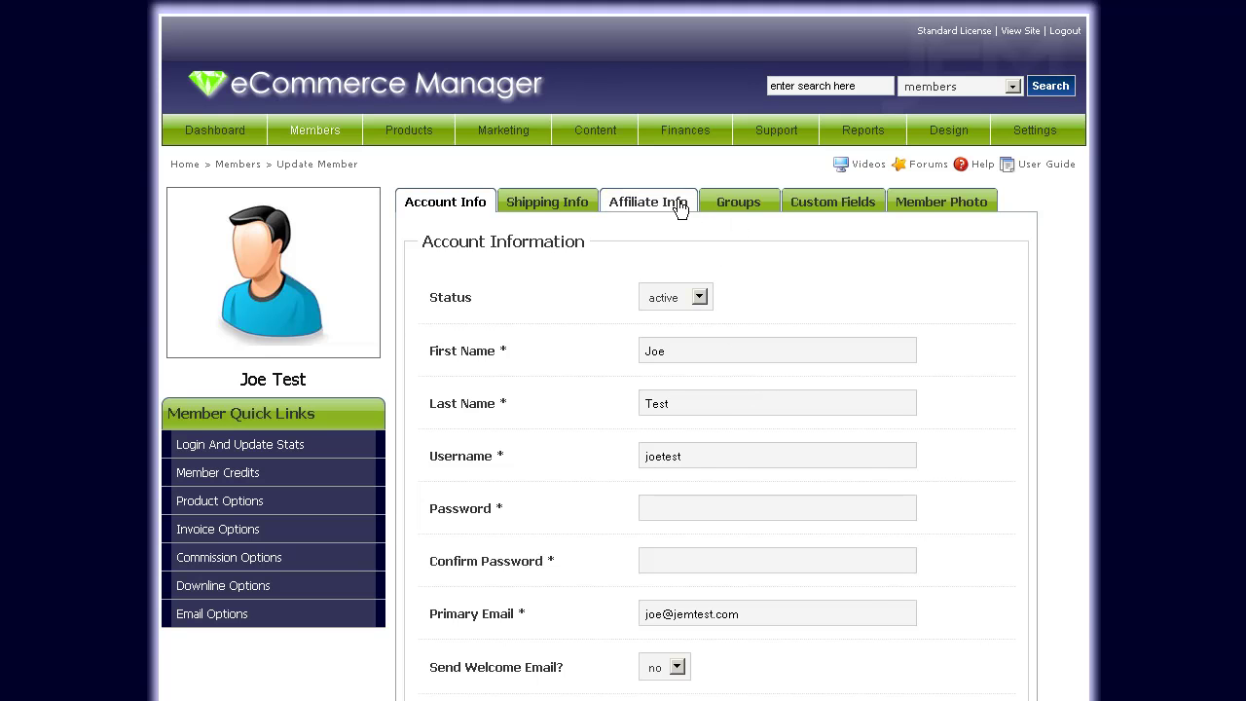
{"action": "left_click", "coordinate": [740, 206]}
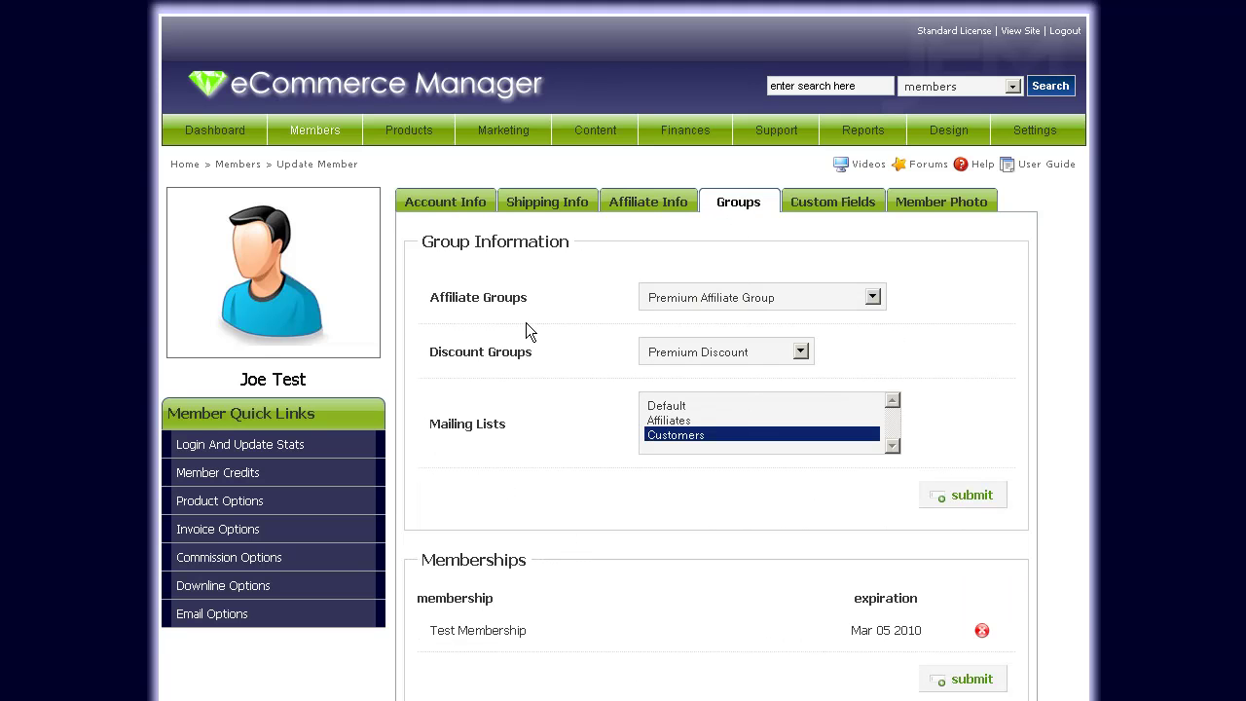
{"action": "left_click", "coordinate": [732, 302]}
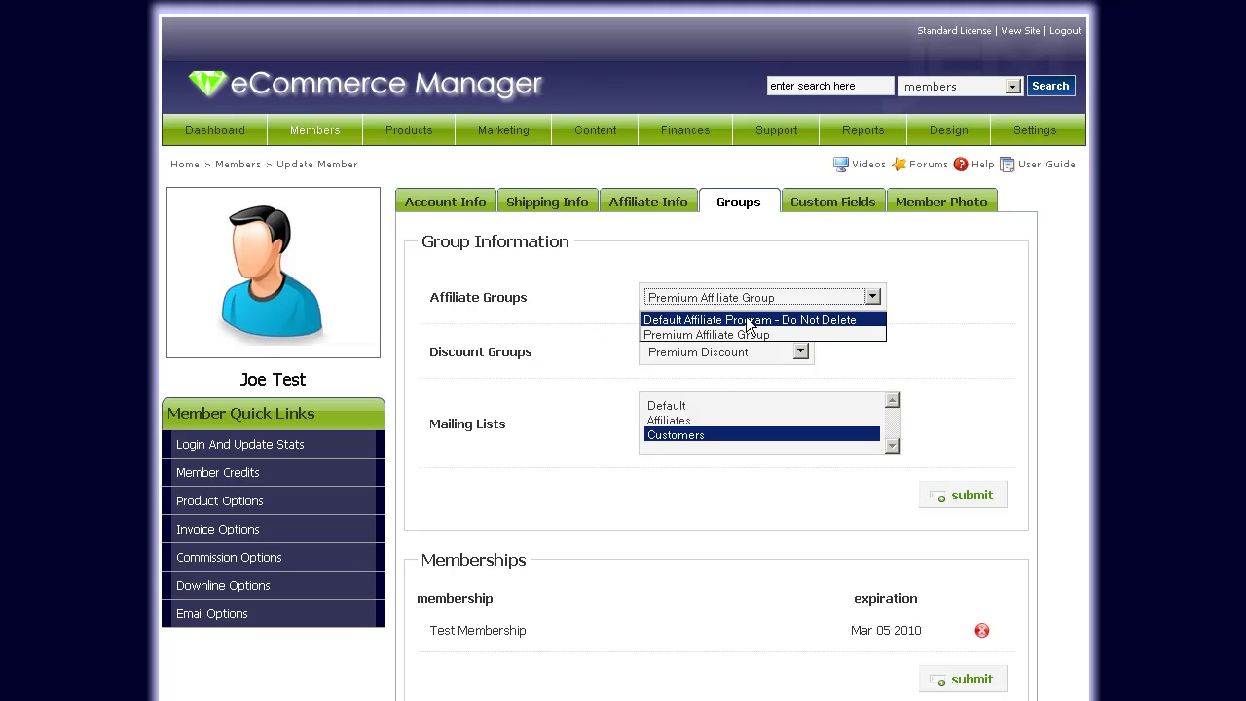
{"action": "left_click", "coordinate": [1026, 380]}
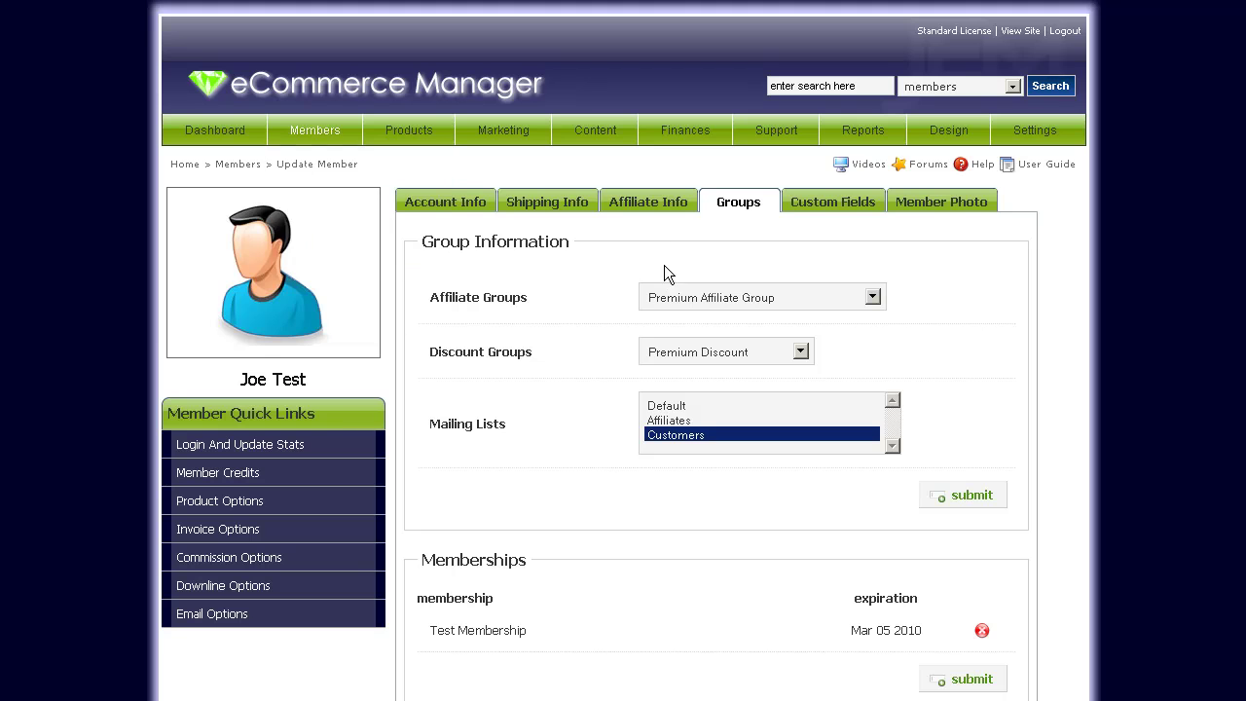
Open the performance bonus settings for marketing and examine the bonus type options and the performance criteria amount
{"action": "left_click", "coordinate": [349, 199]}
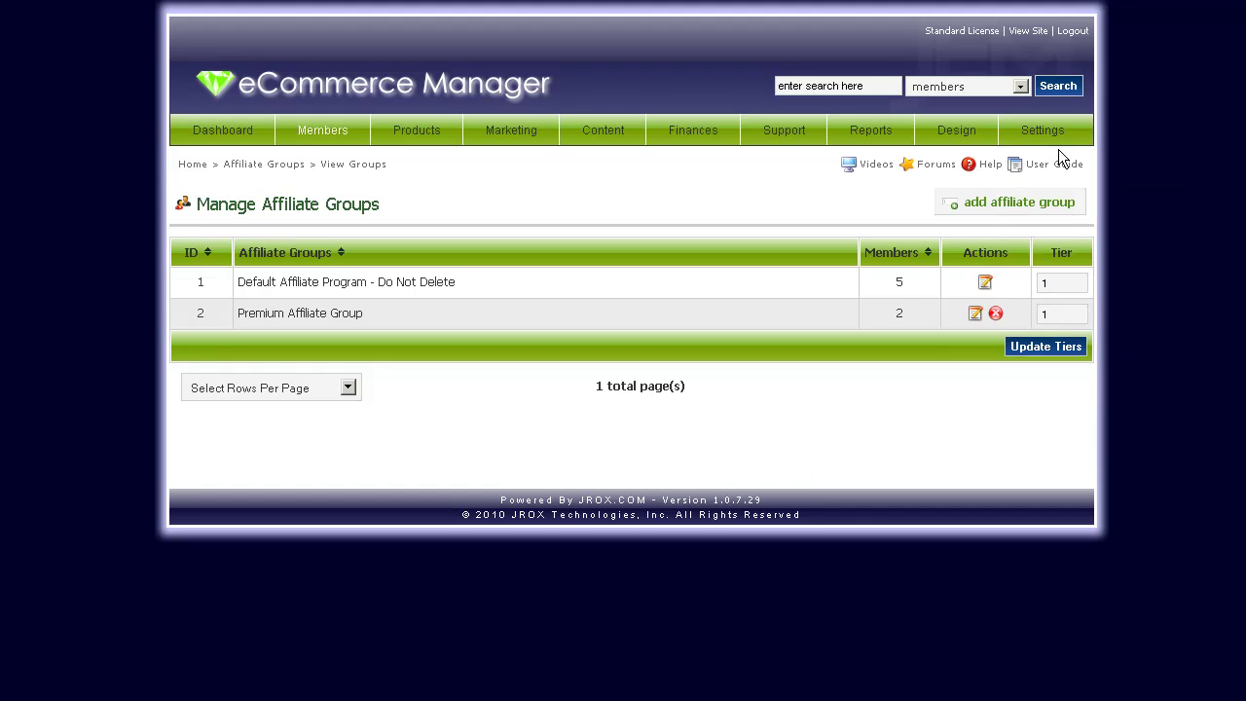
{"action": "mouse_move", "coordinate": [1042, 129]}
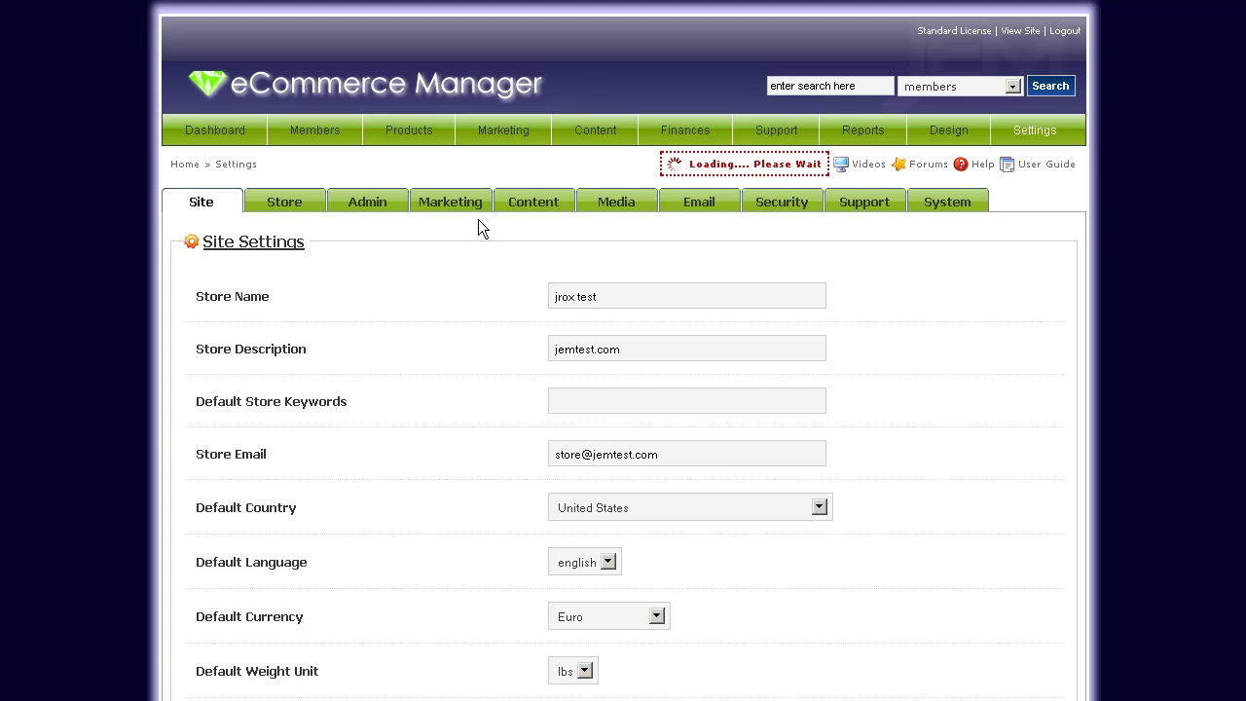
{"action": "left_click", "coordinate": [462, 206]}
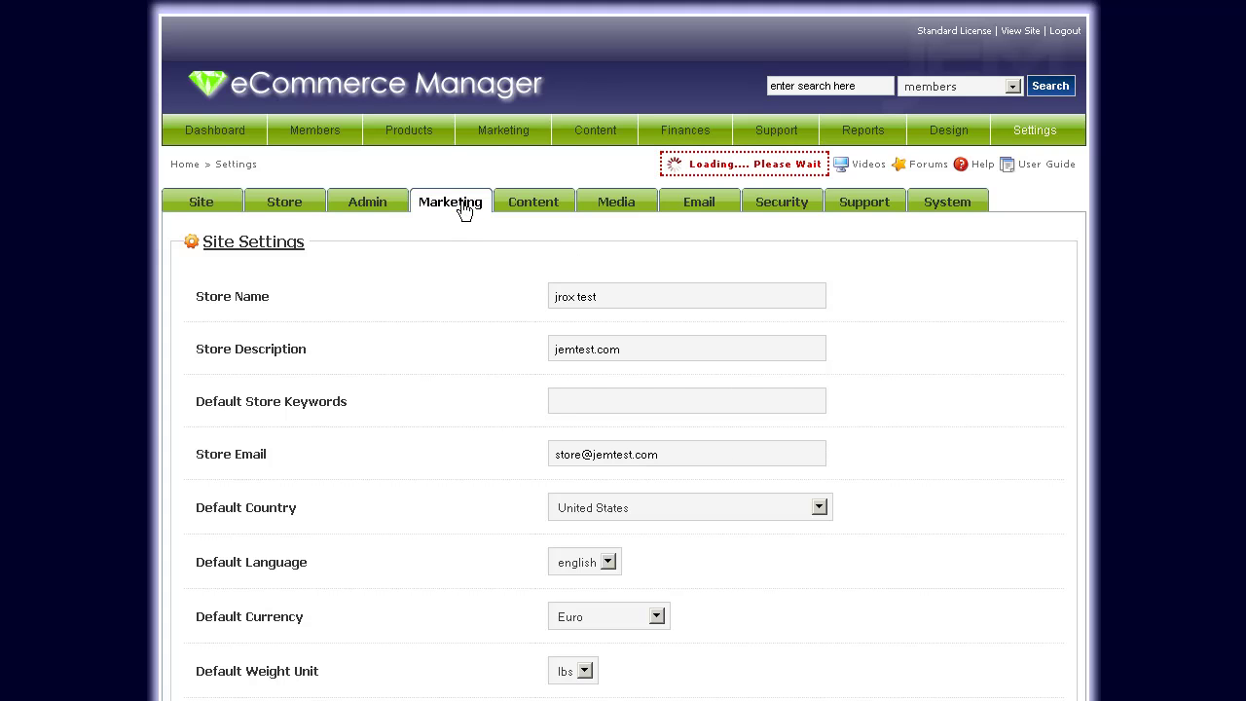
{"action": "left_click", "coordinate": [660, 257]}
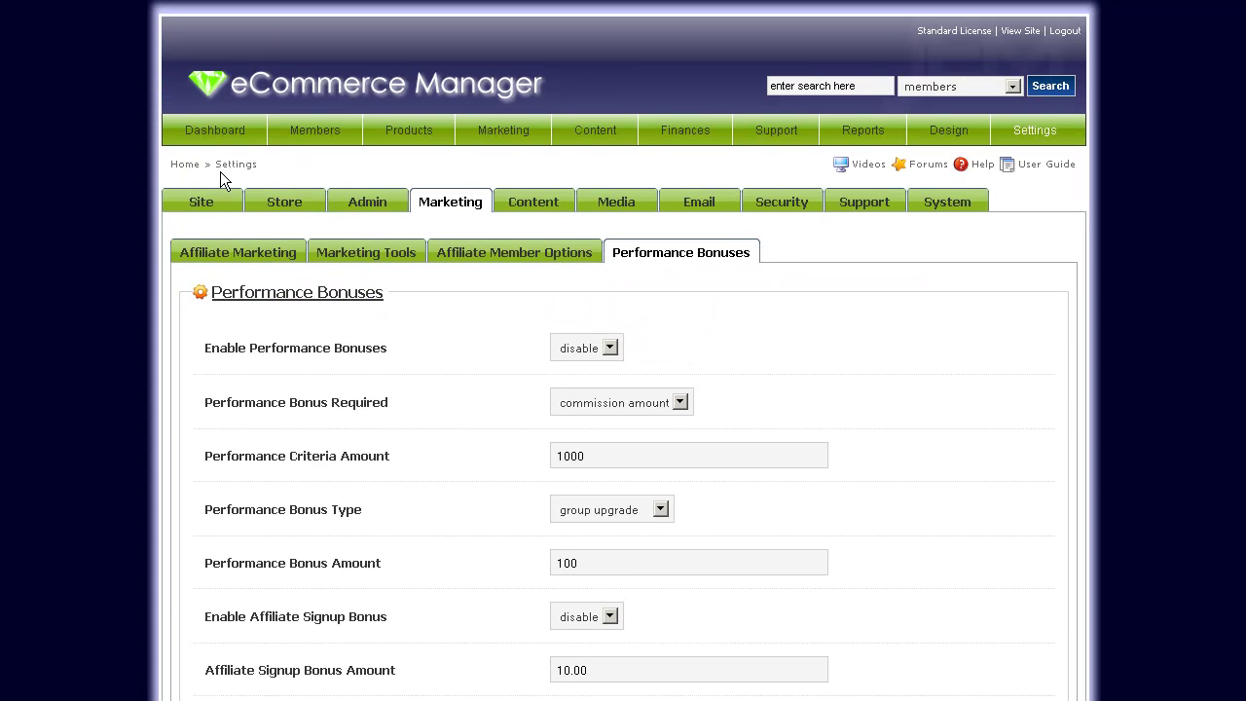
{"action": "left_click", "coordinate": [602, 509]}
{"action": "left_click", "coordinate": [730, 503]}
{"action": "left_click_drag", "start_coordinate": [617, 462], "coordinate": [425, 445]}
{"action": "left_click", "coordinate": [783, 508]}
Set the Premium Affiliate Group's tier to 2 in the affiliate groups list and update the tiers
{"action": "mouse_move", "coordinate": [336, 132]}
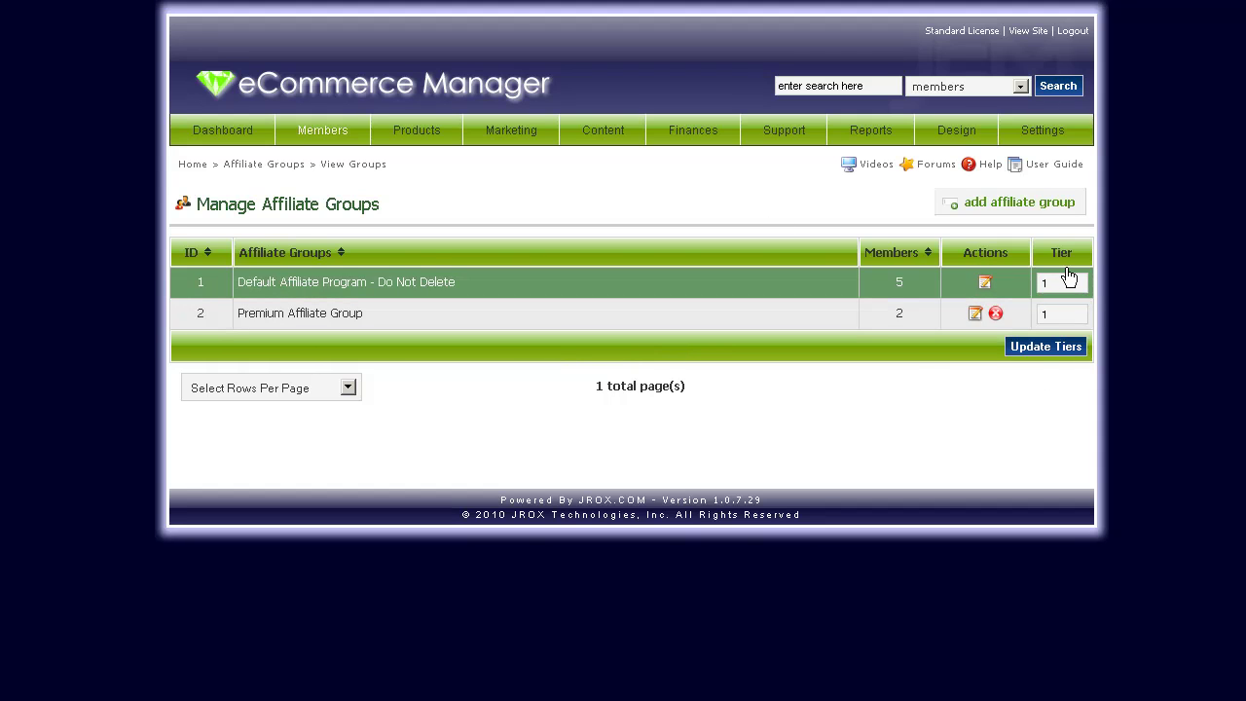
{"action": "left_click", "coordinate": [1063, 313]}
{"action": "left_click", "coordinate": [1057, 345]}
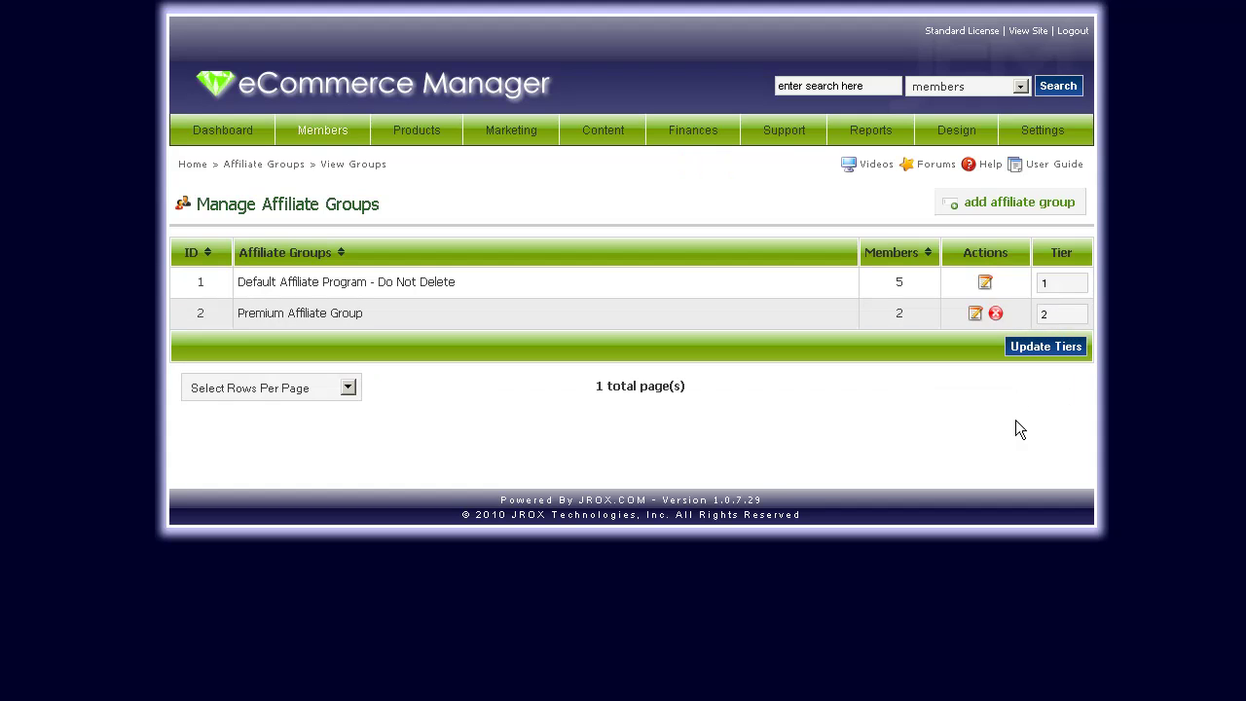
{"action": "left_click", "coordinate": [1063, 282]}
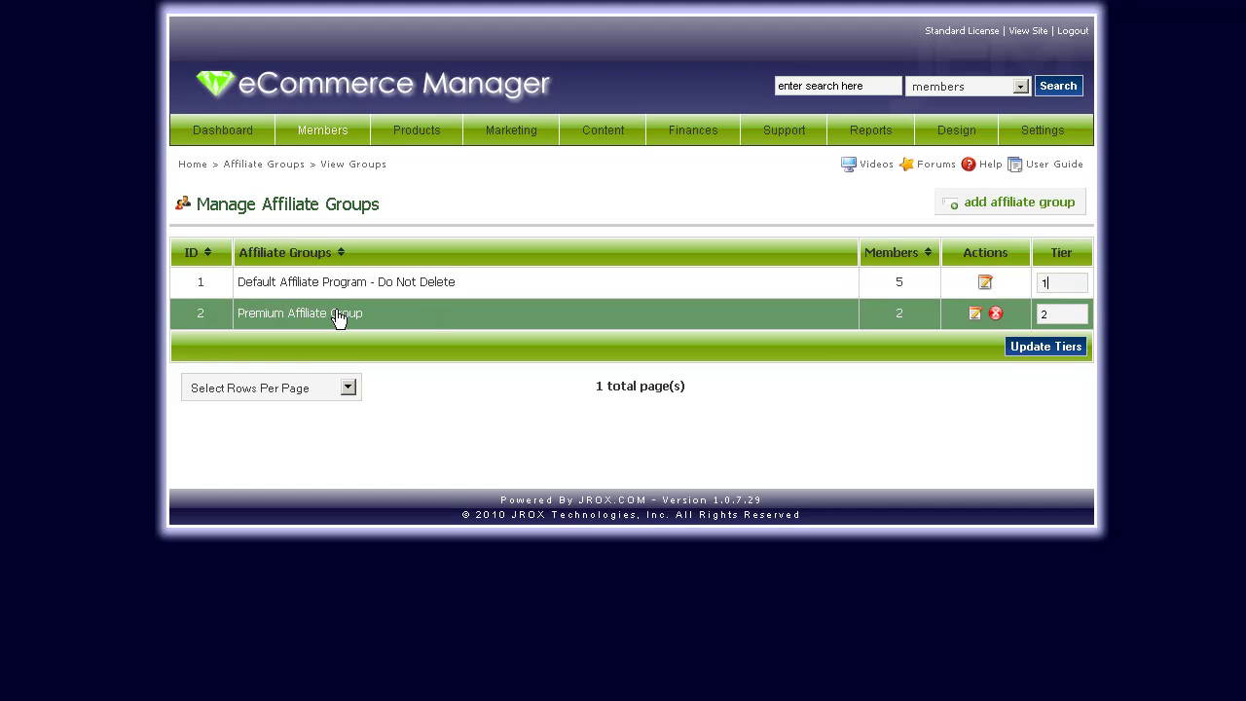
{"action": "double_click", "coordinate": [1066, 314]}
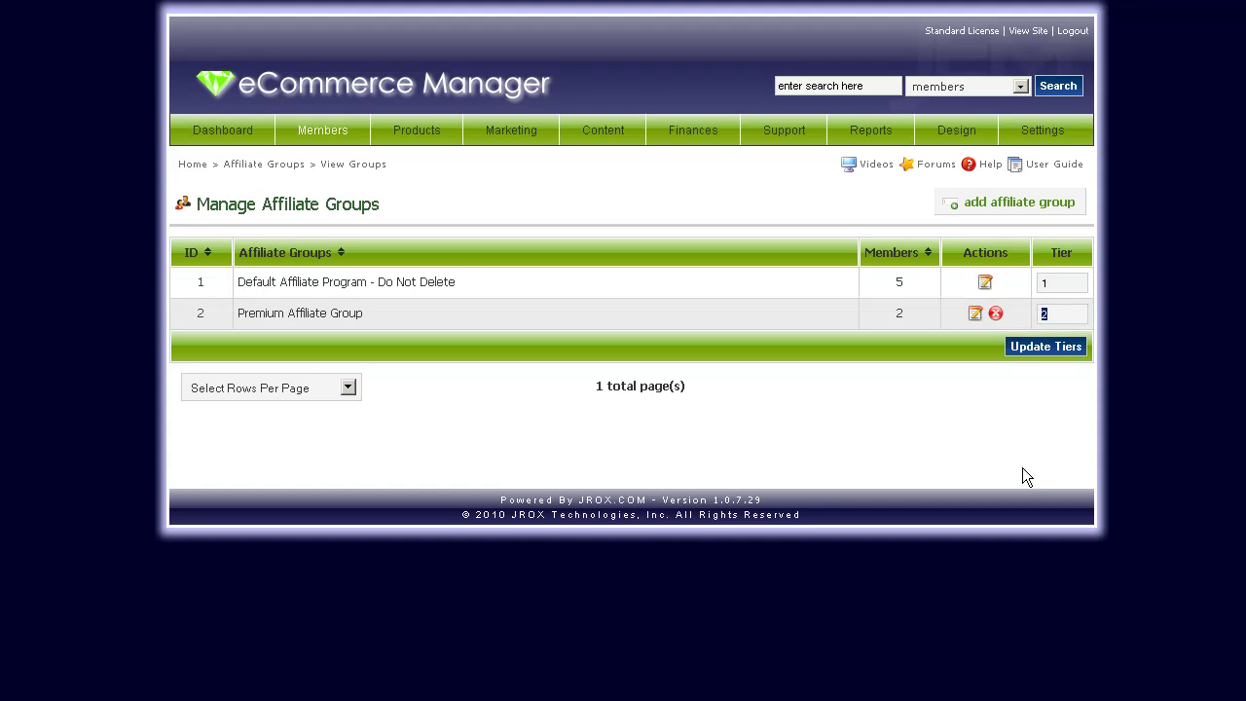
{"action": "left_click", "coordinate": [986, 420]}
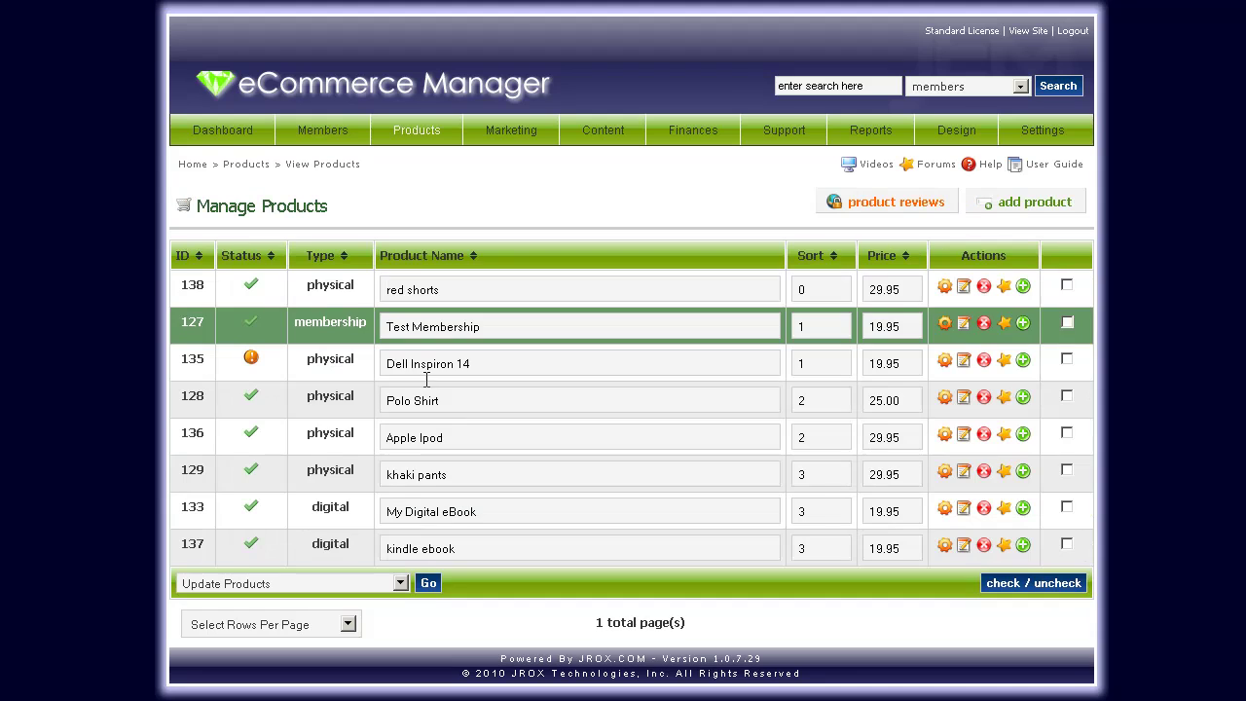
Open the Polo Shirt product and review its options for disabling commissions and enabling custom commissions
{"action": "left_click", "coordinate": [964, 399]}
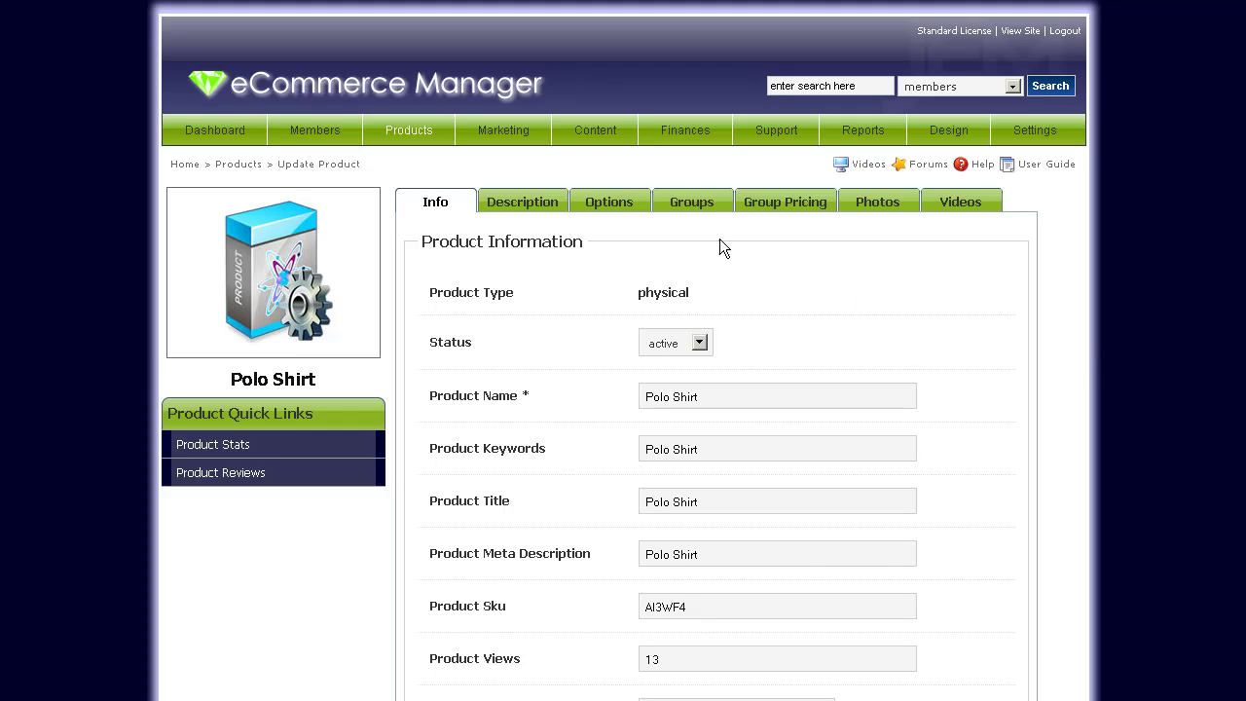
{"action": "left_click", "coordinate": [699, 204]}
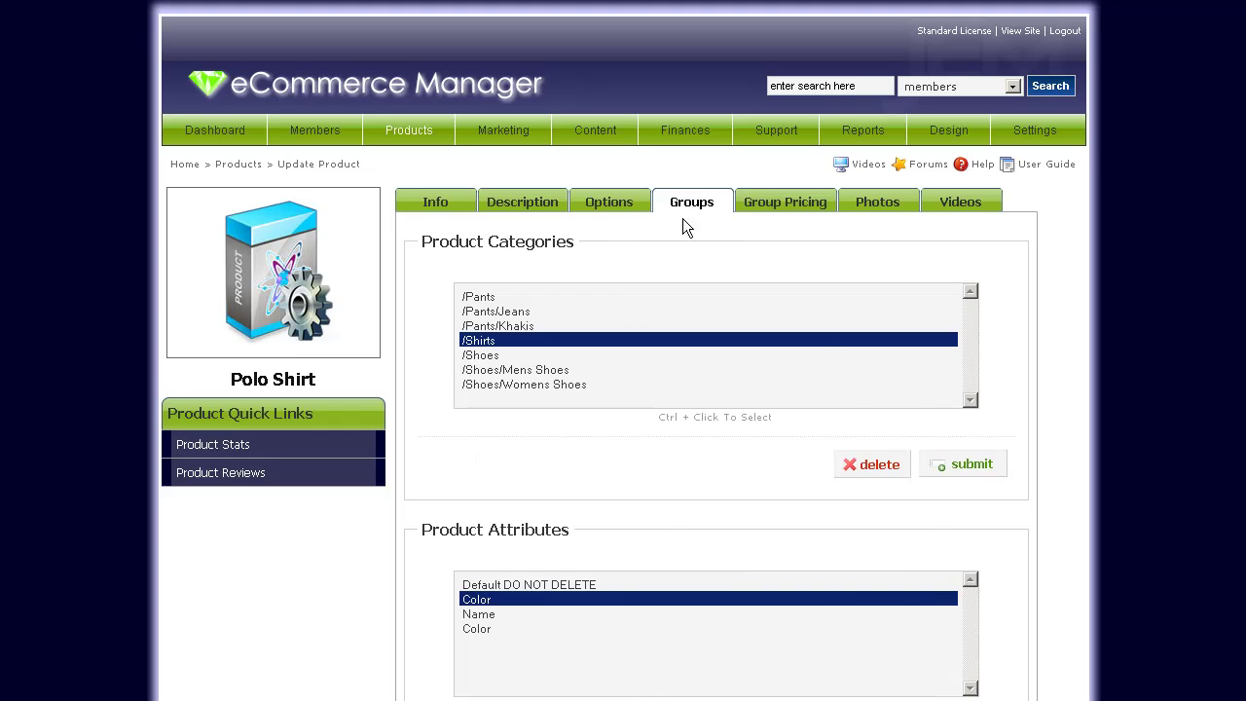
{"action": "left_click", "coordinate": [608, 201]}
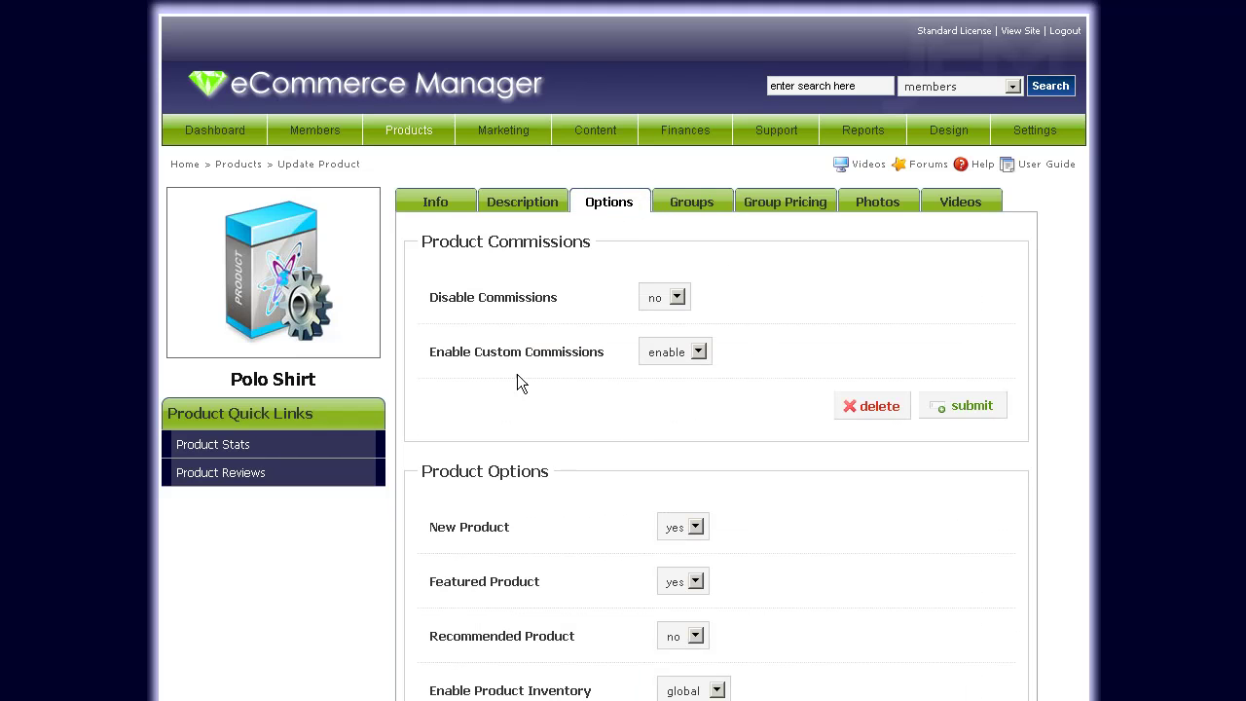
{"action": "mouse_move", "coordinate": [506, 360]}
{"action": "mouse_move", "coordinate": [502, 311]}
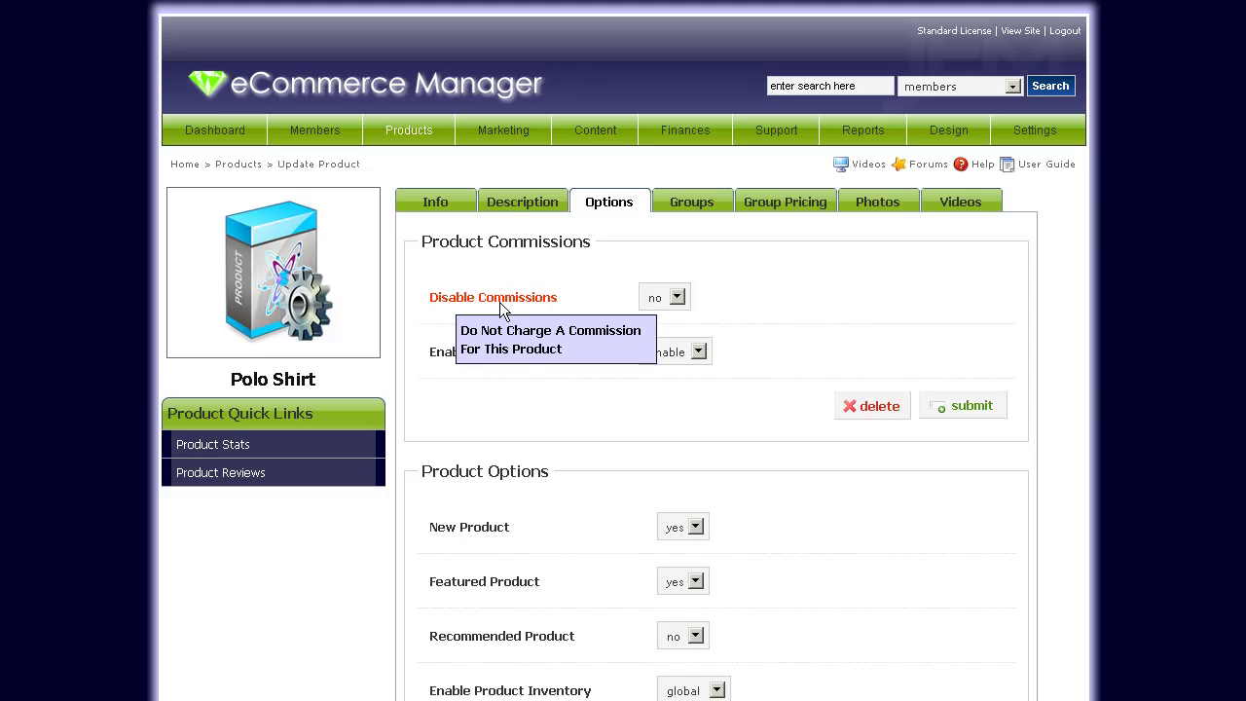
{"action": "left_click", "coordinate": [678, 299]}
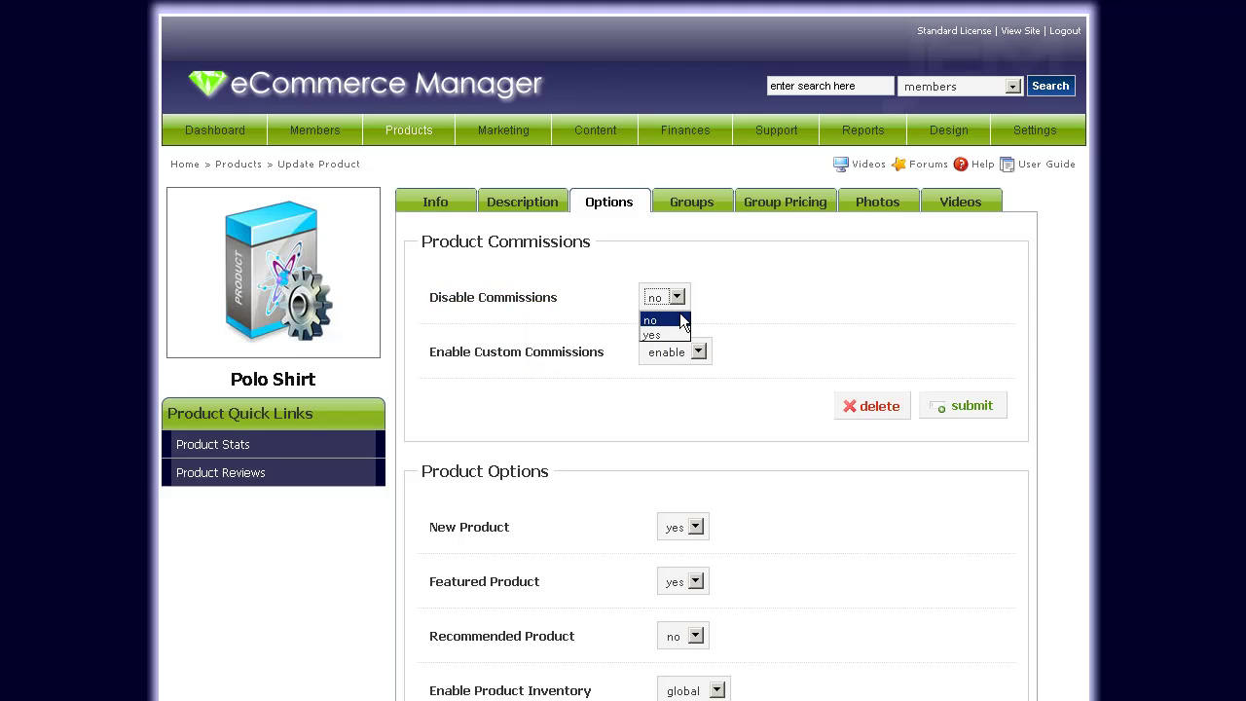
{"action": "left_click", "coordinate": [754, 310]}
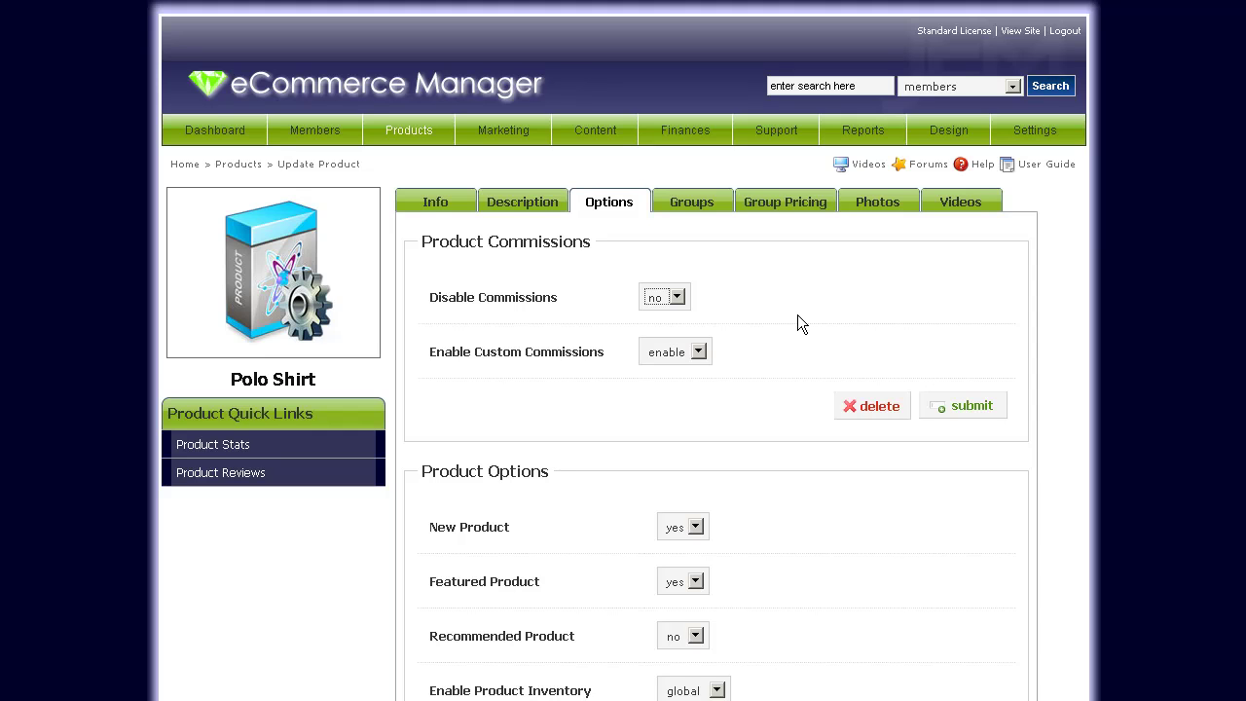
{"action": "left_click", "coordinate": [812, 376]}
Open the Polo Shirt's custom commissions per level for the Default Affiliate Program group
{"action": "left_click", "coordinate": [814, 206]}
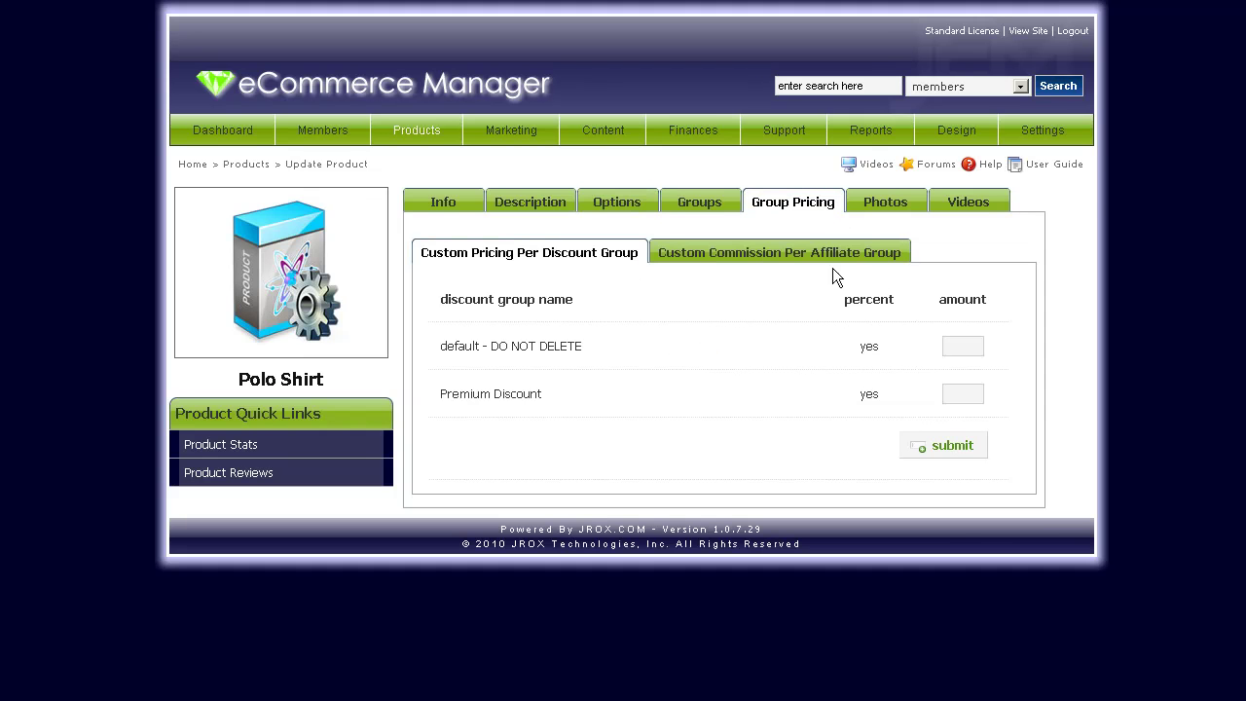
{"action": "left_click", "coordinate": [766, 257]}
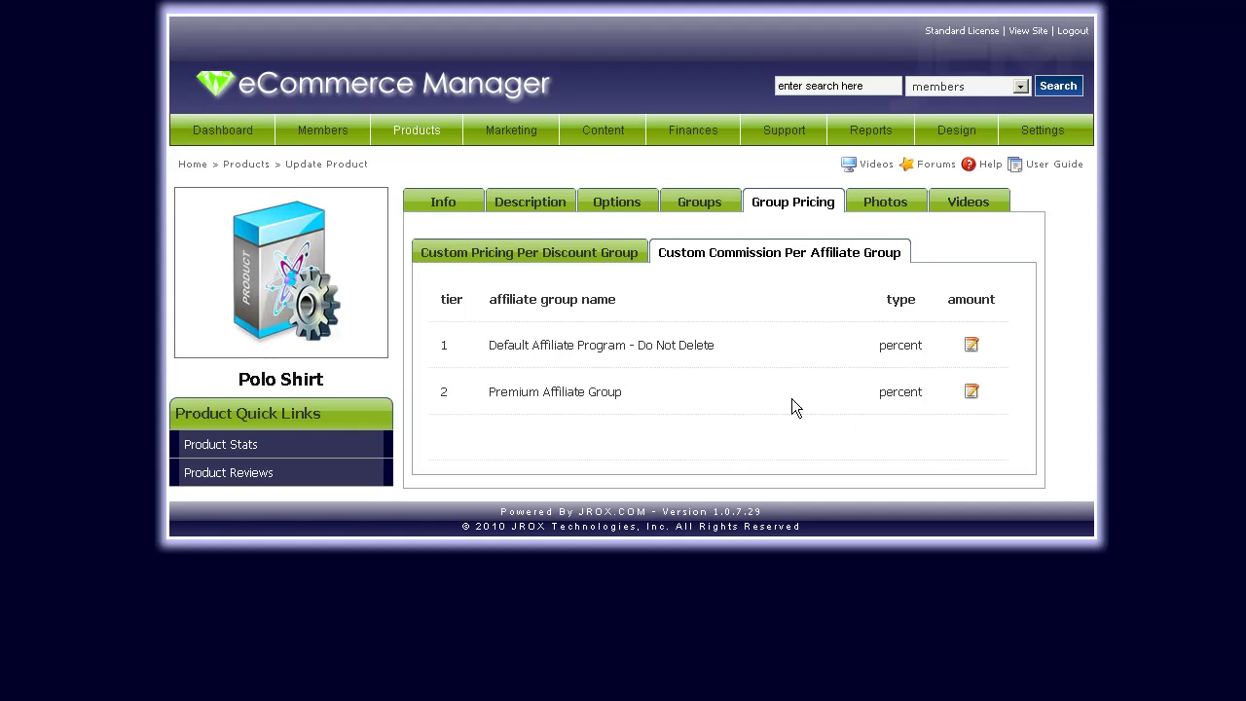
{"action": "left_click", "coordinate": [613, 346]}
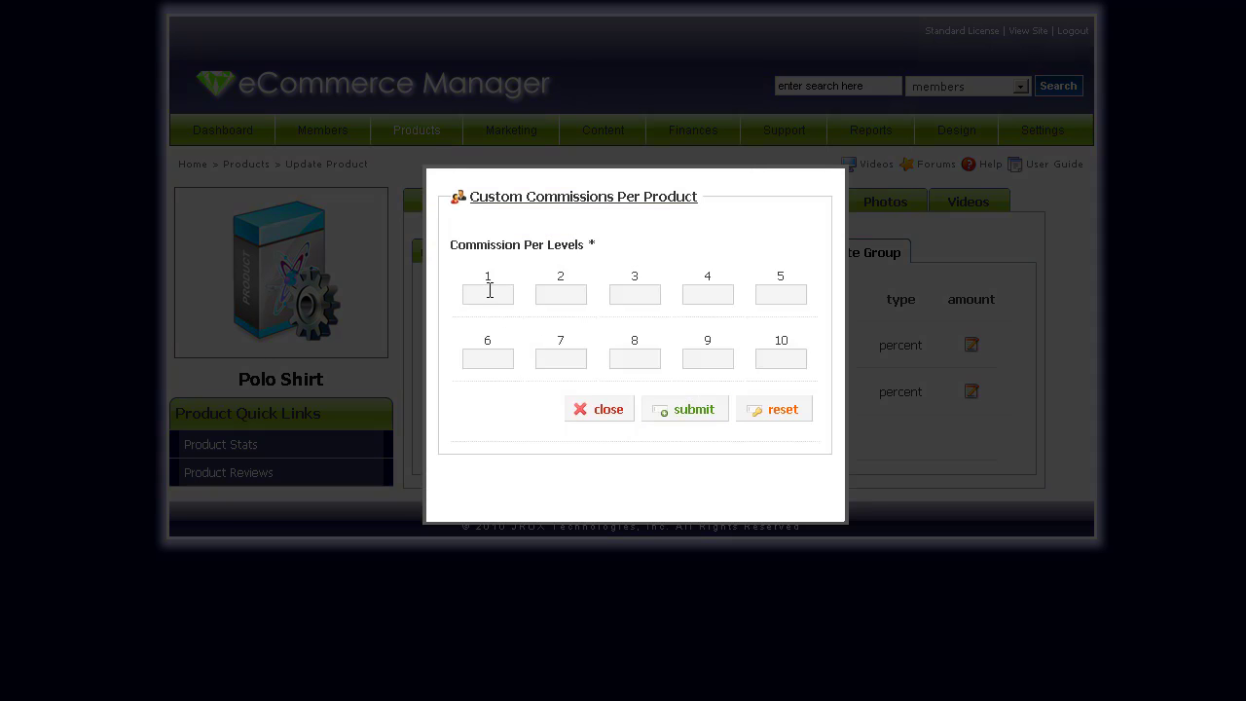
Set the custom product commissions to 0.08 for level 1, 0.04 for level 2 and 0.01 for level 3
{"action": "type", "text": ".08"}
{"action": "key", "text": "ctrl+a"}
{"action": "type", "text": "0"}
{"action": "key", "text": "Down"}
{"action": "key", "text": "Down"}
{"action": "key", "text": "Down"}
{"action": "key", "text": "Return"}
{"action": "left_click", "coordinate": [557, 293]}
{"action": "type", "text": "0.04"}
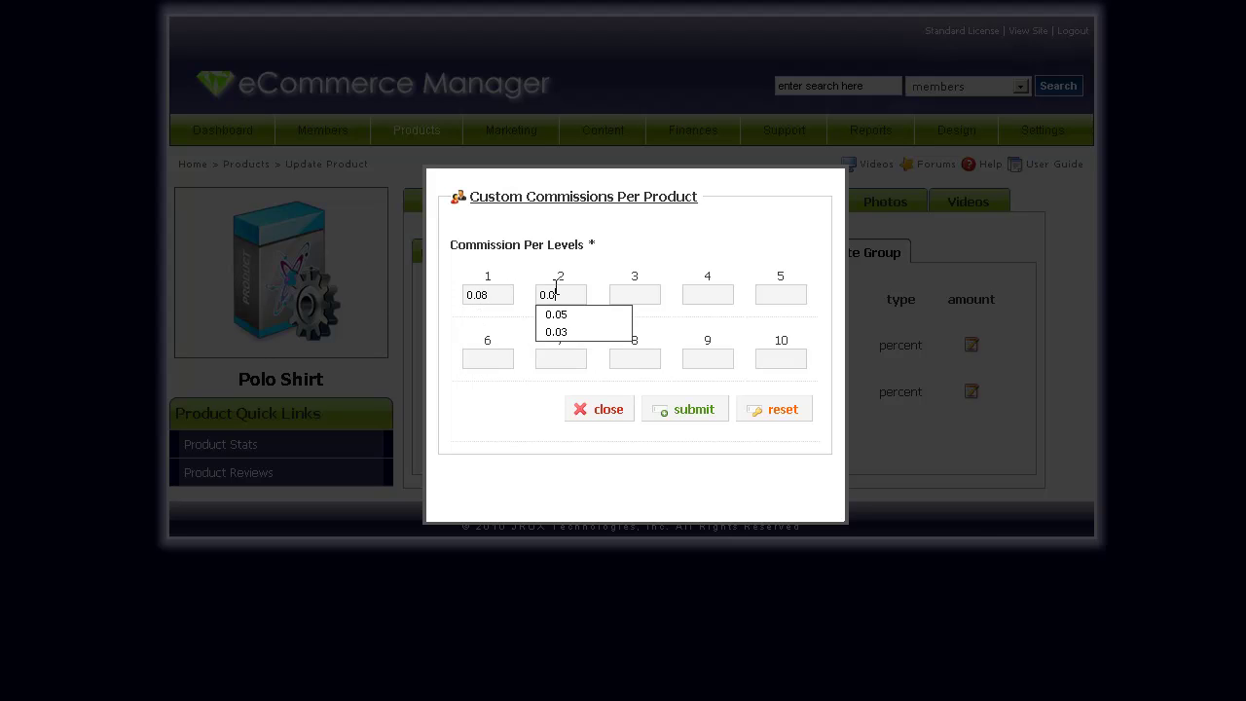
{"action": "left_click", "coordinate": [638, 293]}
{"action": "type", "text": "0.01"}
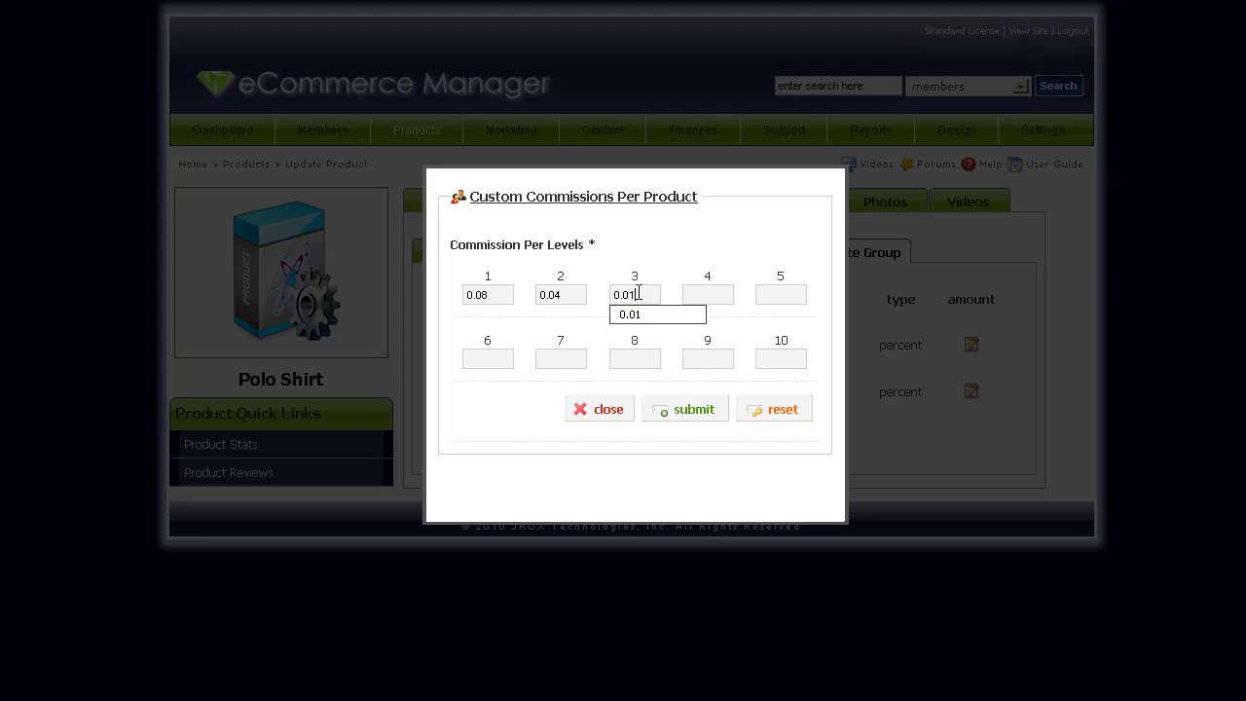
Check the entered commission levels, leave levels 4 to 10 empty, then submit the custom commissions and close the form
{"action": "left_click", "coordinate": [691, 255]}
{"action": "left_click", "coordinate": [705, 295]}
{"action": "left_click_drag", "start_coordinate": [501, 296], "coordinate": [469, 255]}
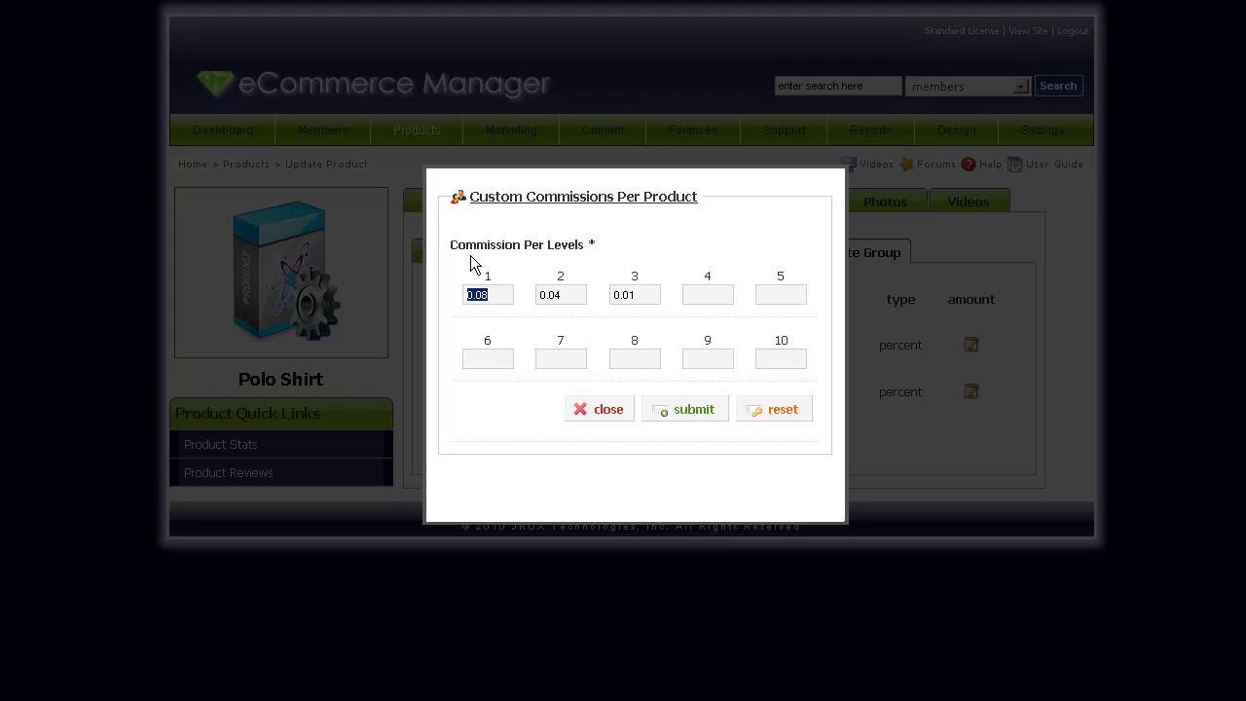
{"action": "left_click", "coordinate": [801, 297]}
{"action": "left_click", "coordinate": [718, 297]}
{"action": "left_click", "coordinate": [778, 295]}
{"action": "left_click", "coordinate": [490, 358]}
{"action": "left_click", "coordinate": [694, 410]}
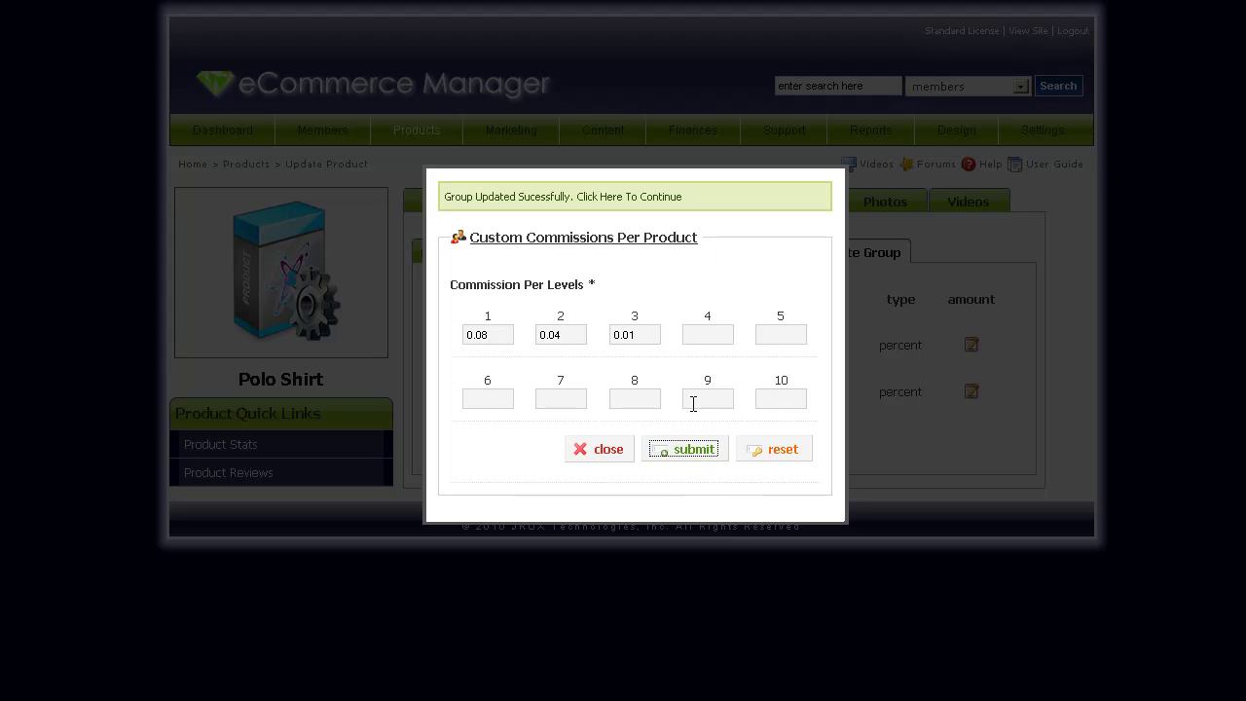
{"action": "left_click", "coordinate": [623, 459]}
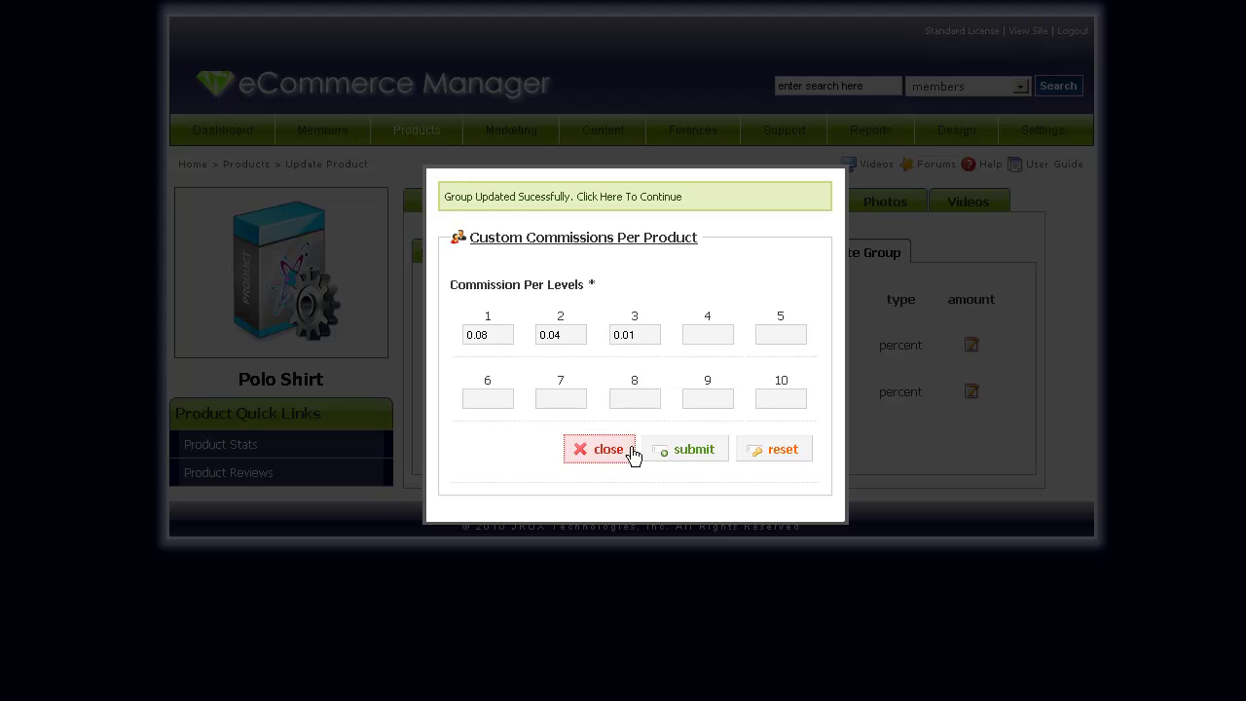
{"action": "left_click", "coordinate": [541, 204]}
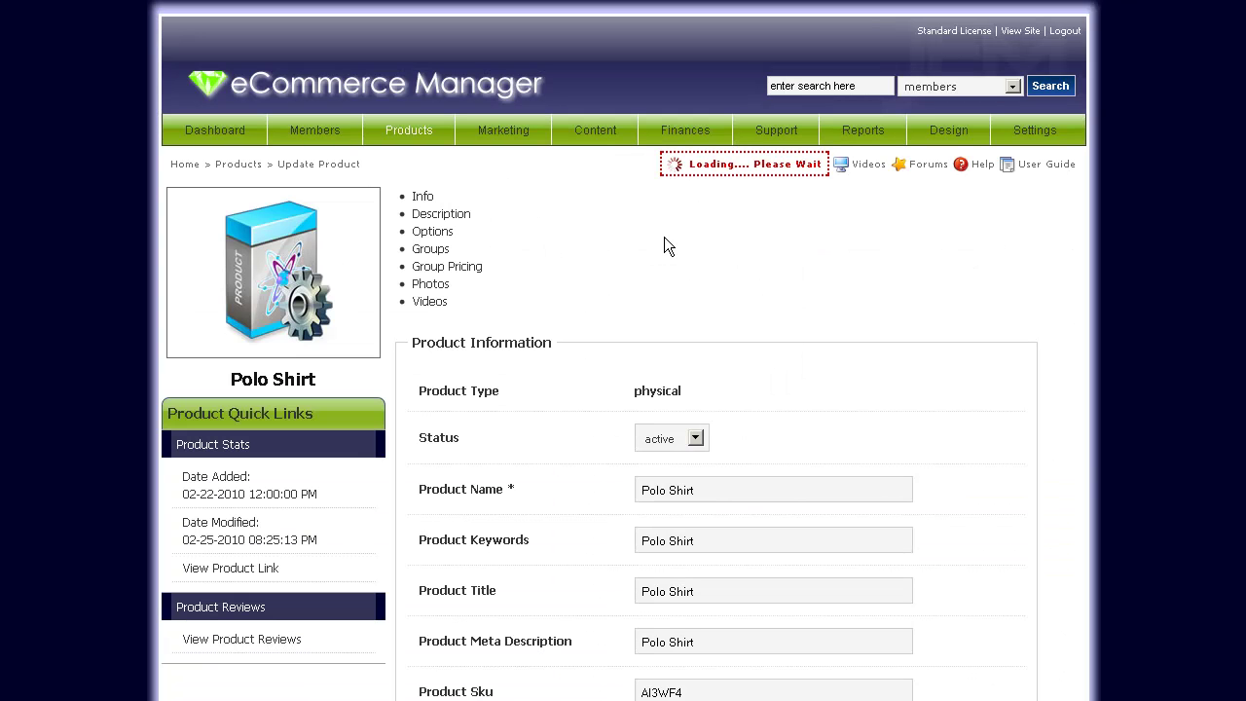
Open the Default Affiliate Program group from the affiliate groups list, review its commissions per level, and close it without changes
{"action": "mouse_move", "coordinate": [413, 127]}
{"action": "mouse_move", "coordinate": [331, 135]}
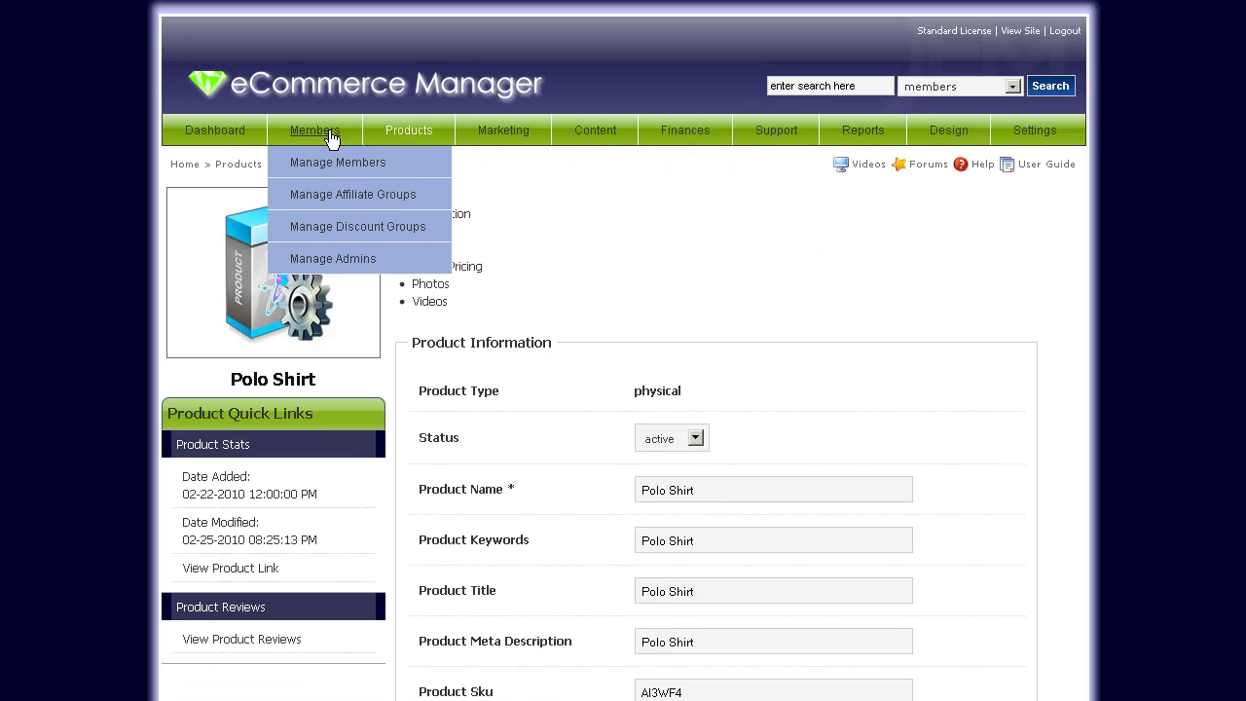
{"action": "left_click", "coordinate": [359, 197]}
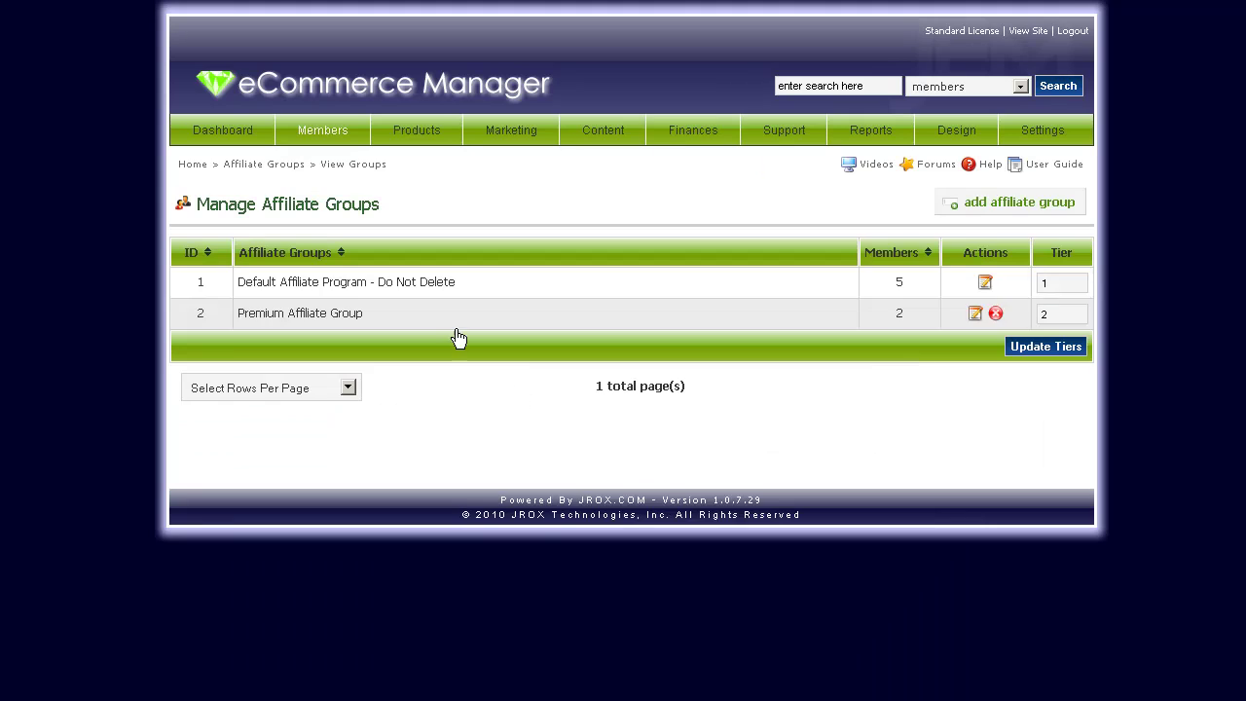
{"action": "left_click", "coordinate": [431, 285]}
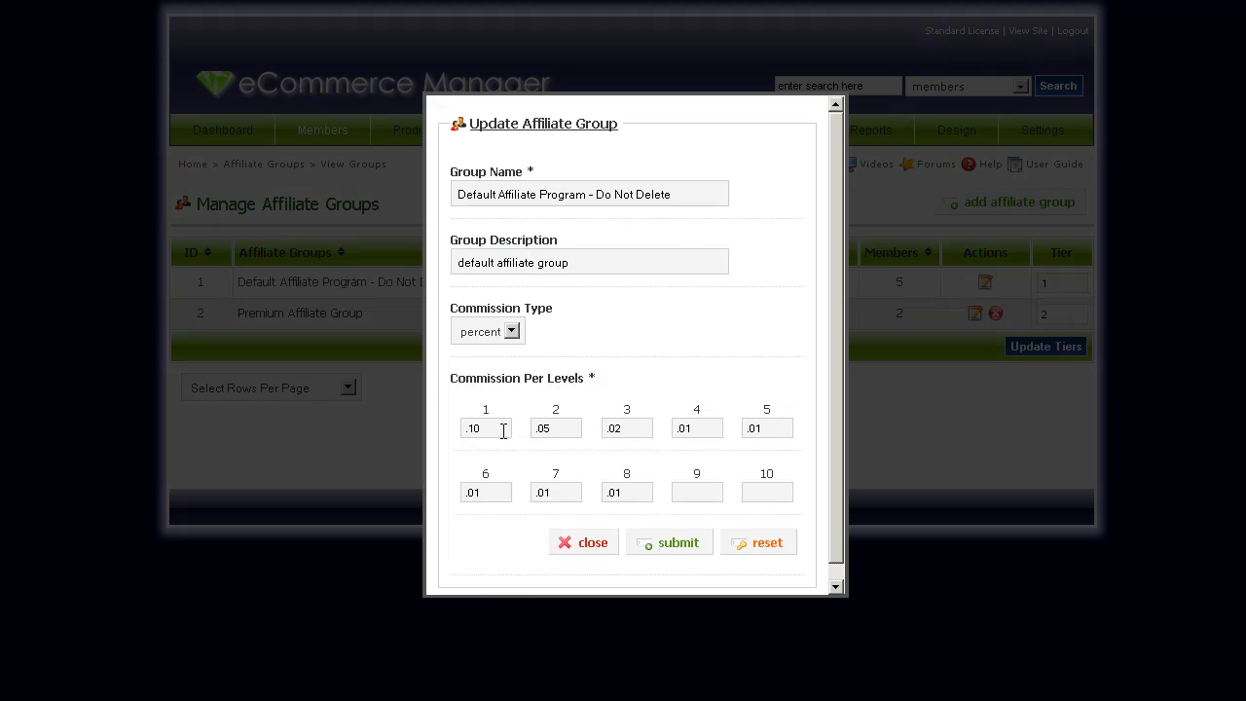
{"action": "left_click_drag", "start_coordinate": [503, 431], "coordinate": [403, 422]}
{"action": "left_click", "coordinate": [593, 438]}
{"action": "left_click", "coordinate": [575, 428]}
{"action": "left_click", "coordinate": [780, 430]}
{"action": "left_click_drag", "start_coordinate": [701, 429], "coordinate": [679, 430]}
{"action": "key", "text": "Tab"}
{"action": "key", "text": "Tab"}
{"action": "key", "text": "Tab"}
{"action": "key", "text": "Tab"}
{"action": "left_click", "coordinate": [589, 548]}
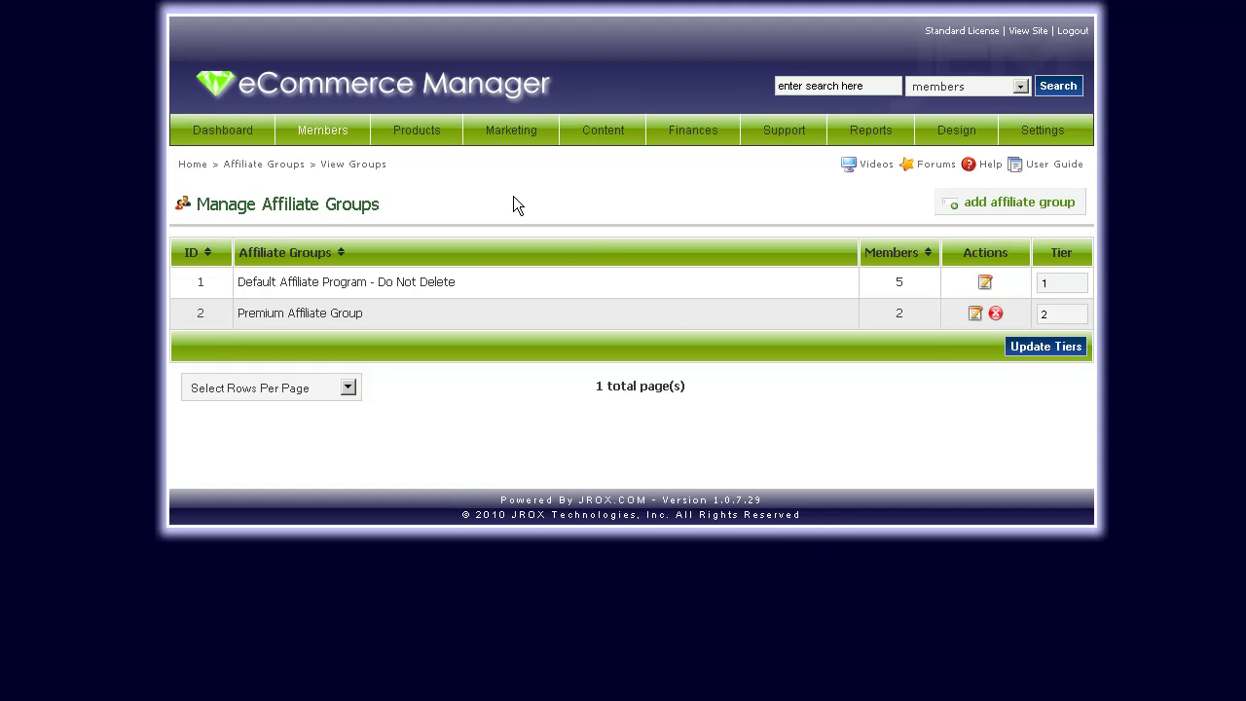
{"action": "mouse_move", "coordinate": [513, 151]}
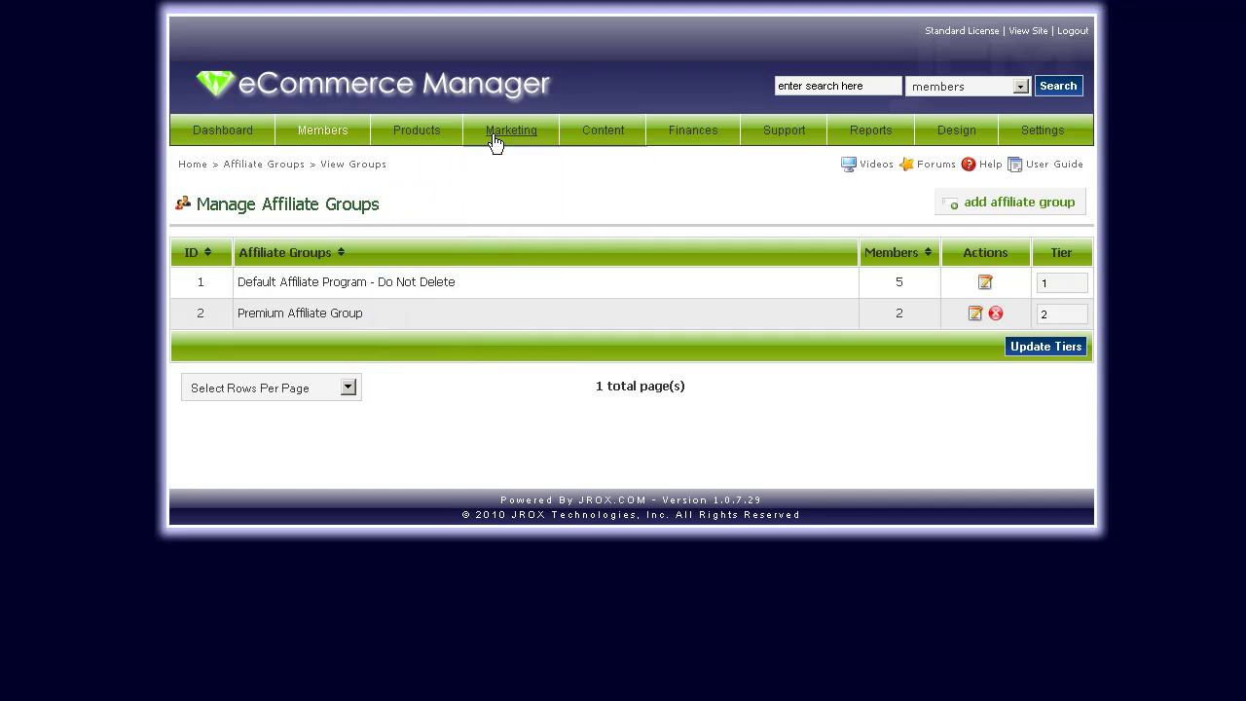